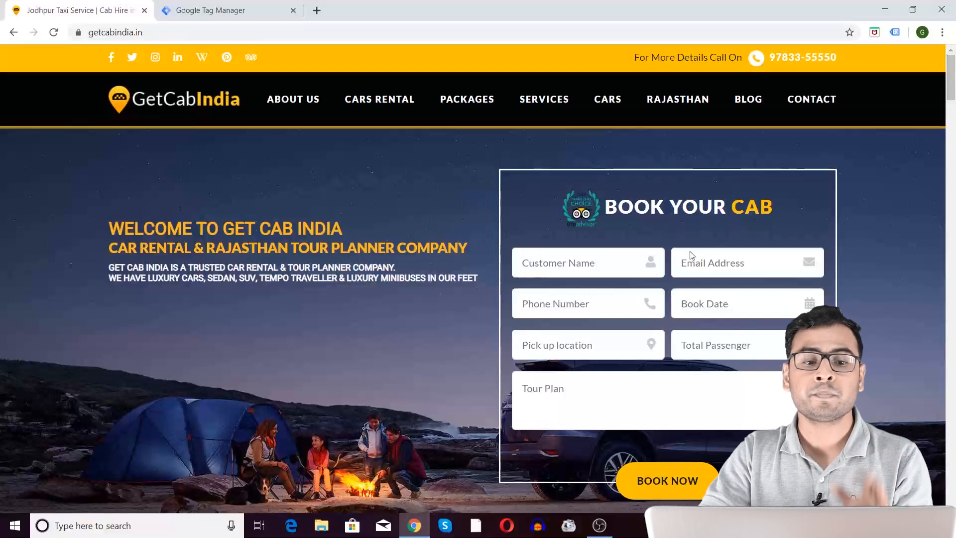
# Examine the Get Cab India home page, focusing on the word YOUR in the BOOK YOUR CAB form heading
pyautogui.press('F5')
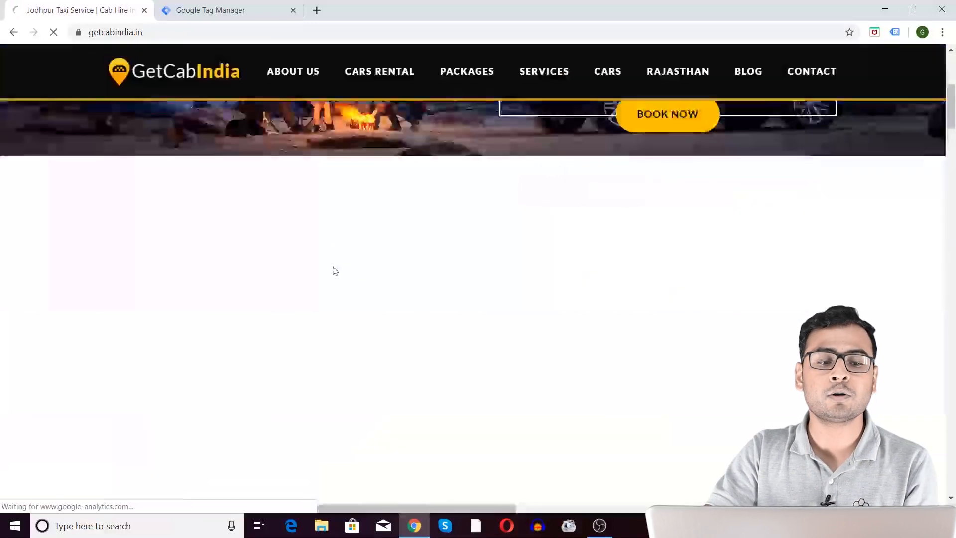
pyautogui.scroll(-6, 404, 164)
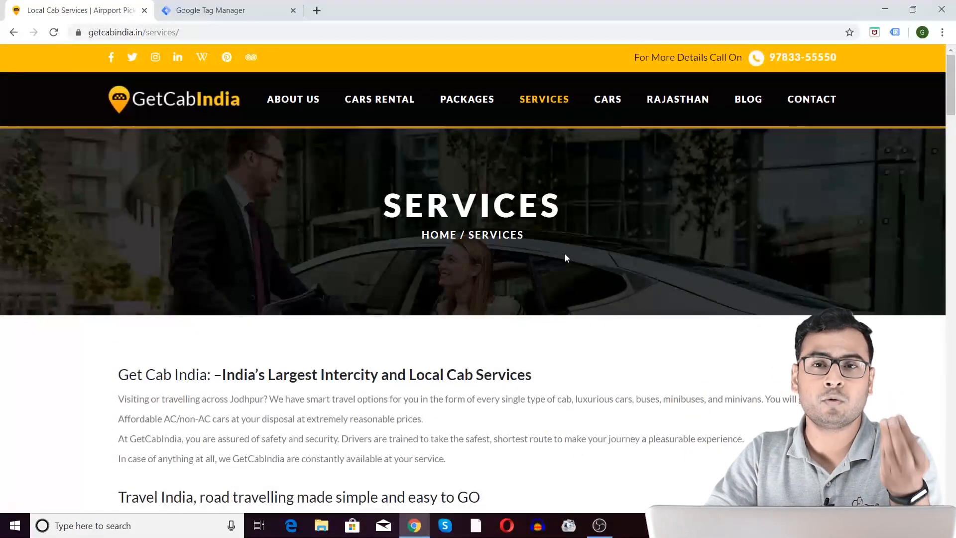
pyautogui.click(10, 34)
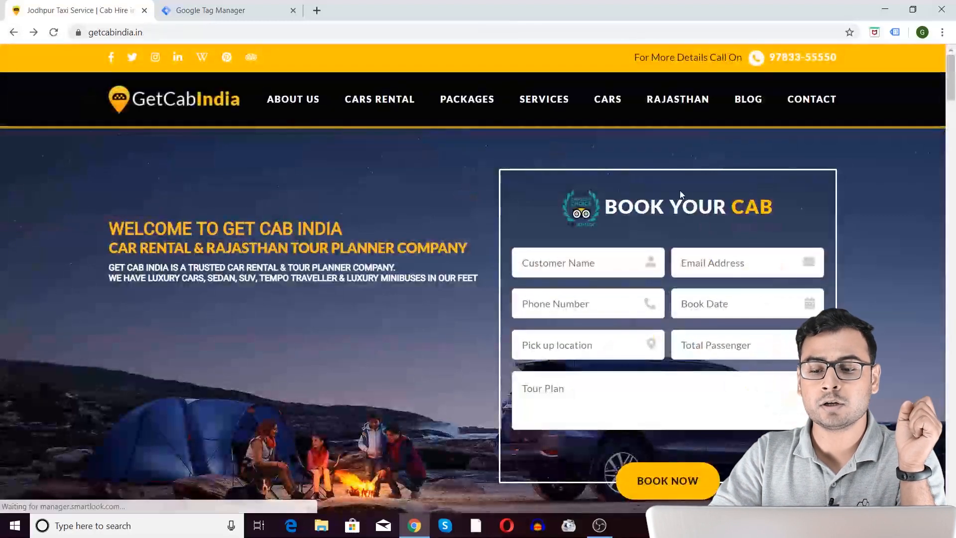
pyautogui.doubleClick(689, 204)
pyautogui.click(731, 215)
pyautogui.doubleClick(697, 204)
pyautogui.click(785, 224)
pyautogui.doubleClick(699, 203)
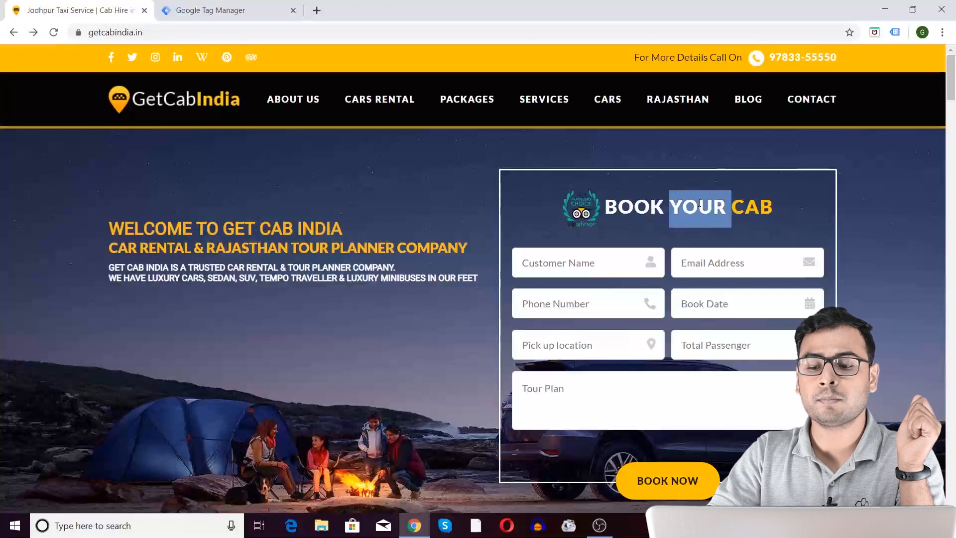
pyautogui.click(791, 233)
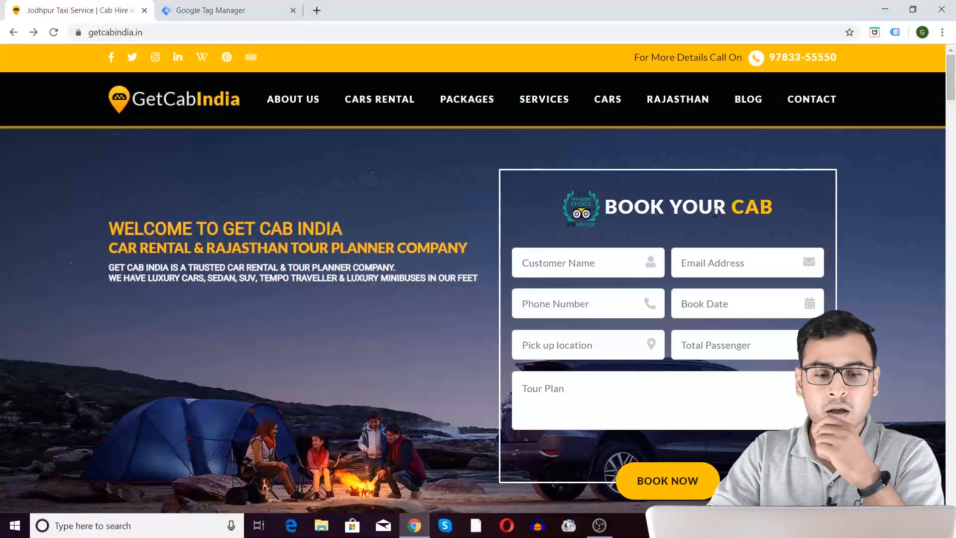
# Switch to Google Tag Manager and start a new tag from the container's tag list
pyautogui.hotkey('ctrl', 'Tab')
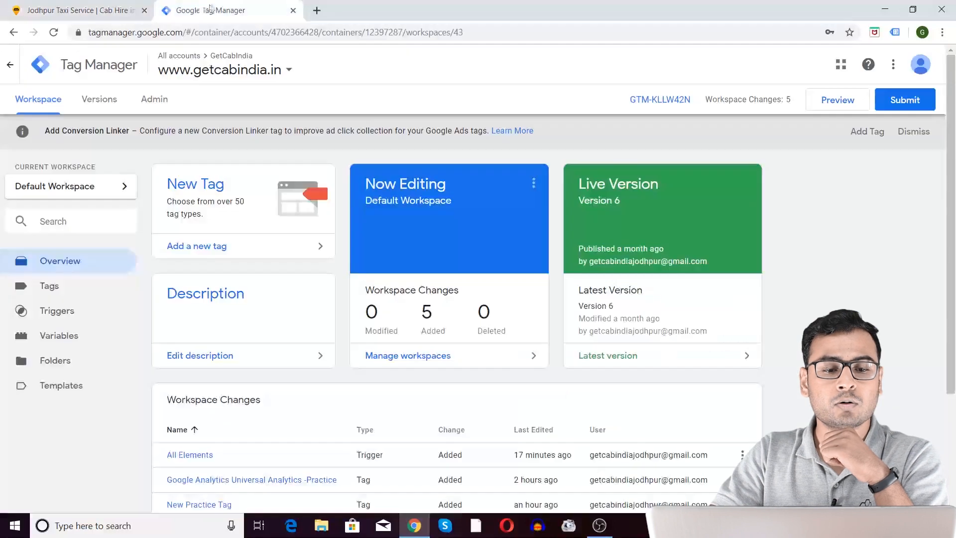
pyautogui.click(62, 289)
pyautogui.scroll(-3, 189, 273)
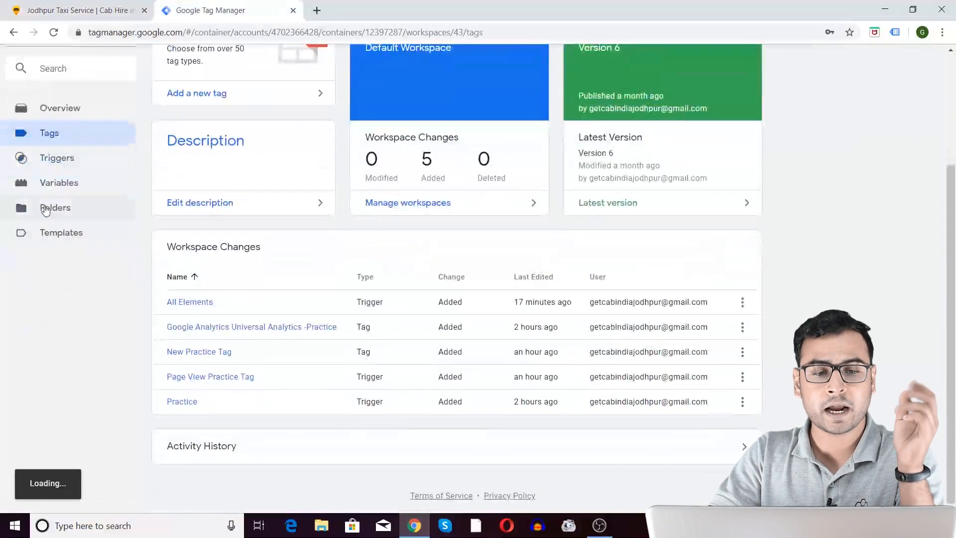
pyautogui.scroll(3, 60, 199)
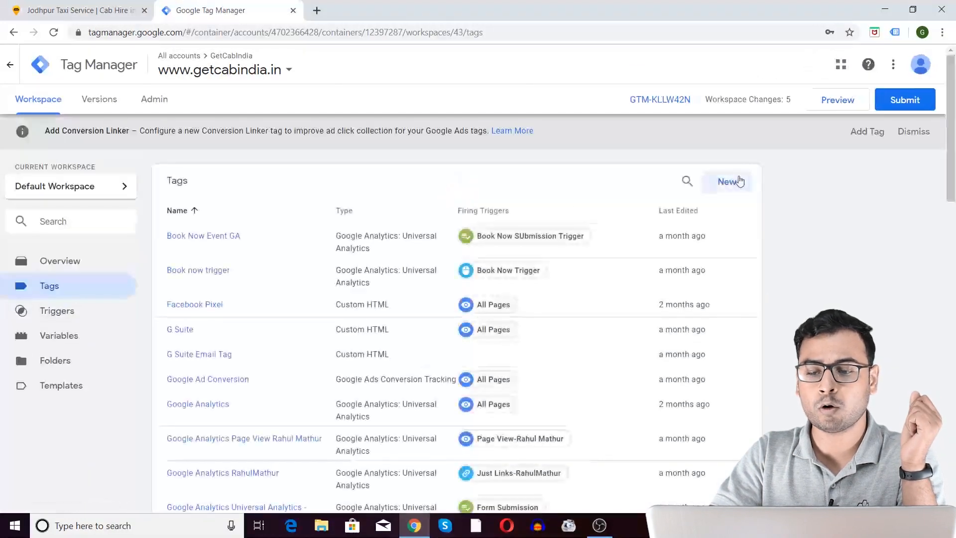
pyautogui.click(727, 181)
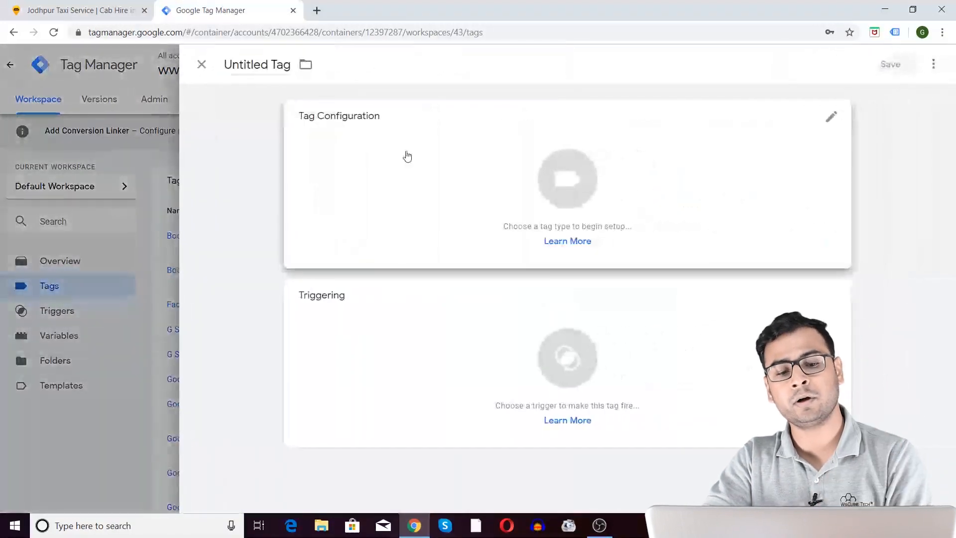
# Name the new tag "Your Click - Tag", checking the heading word YOUR on the website
pyautogui.moveTo(290, 65); pyautogui.dragTo(222, 62)
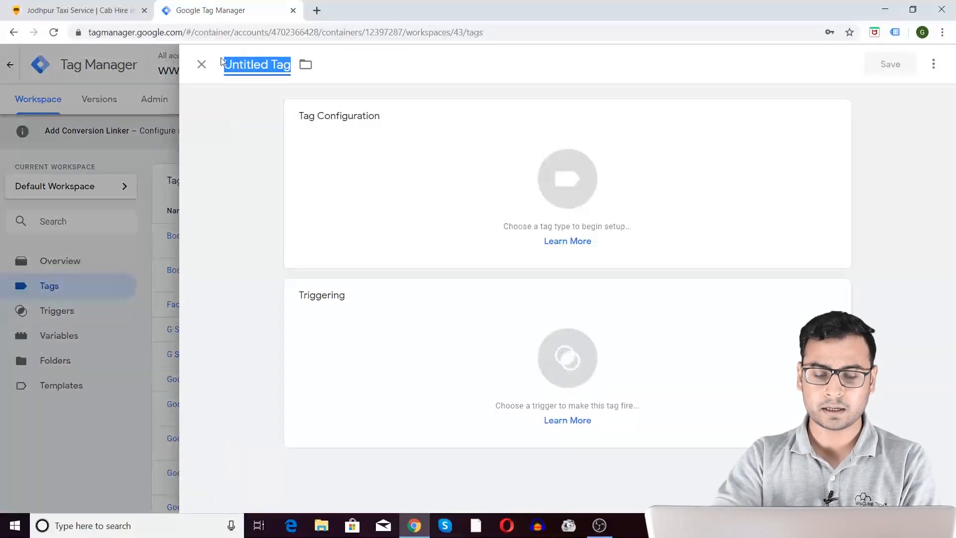
pyautogui.press('BackSpace')
pyautogui.write('Yo')
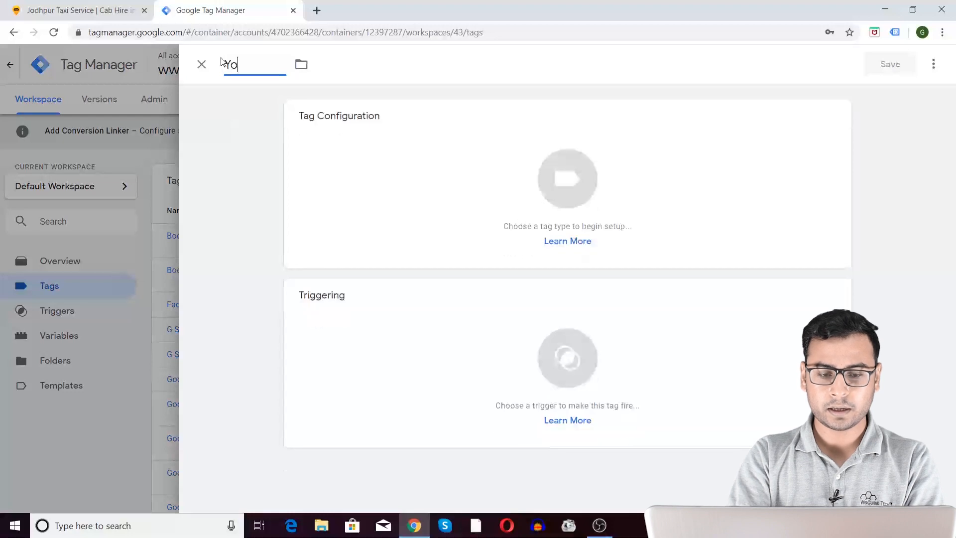
pyautogui.write('ur Clicks')
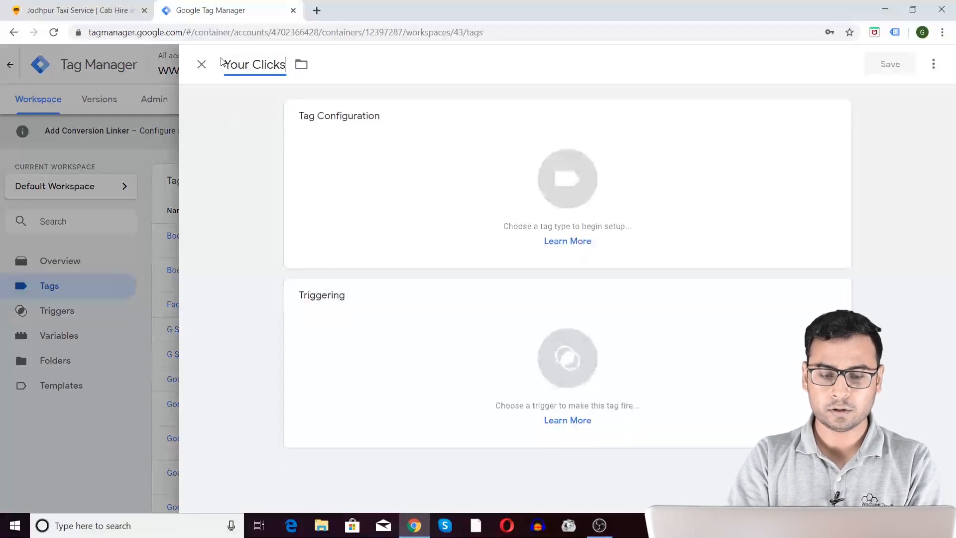
pyautogui.press('BackSpace')
pyautogui.write(' -')
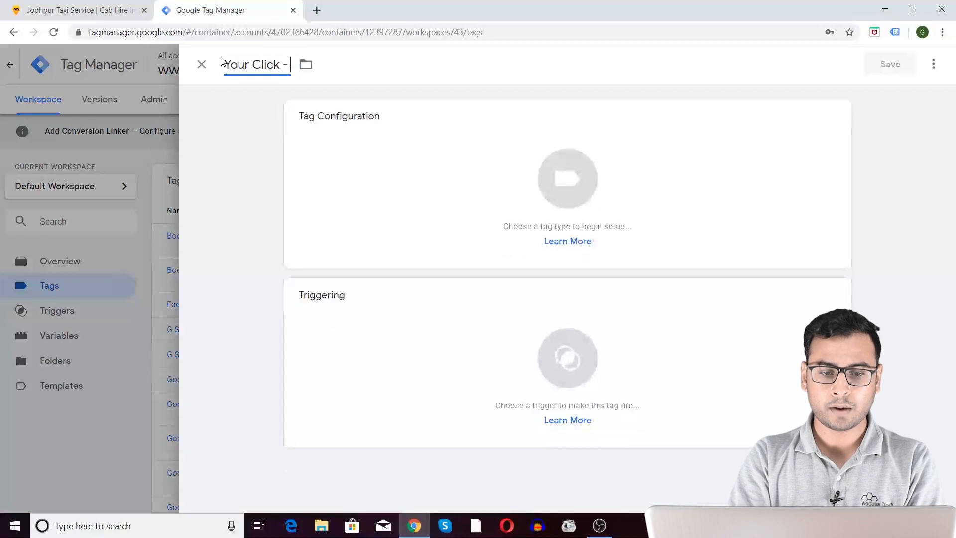
pyautogui.write(' Tag')
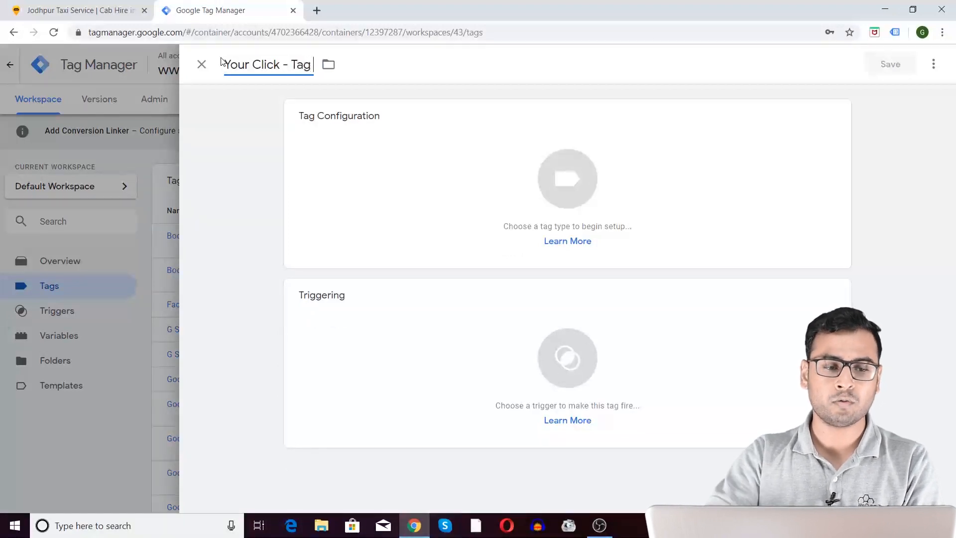
pyautogui.click(75, 9)
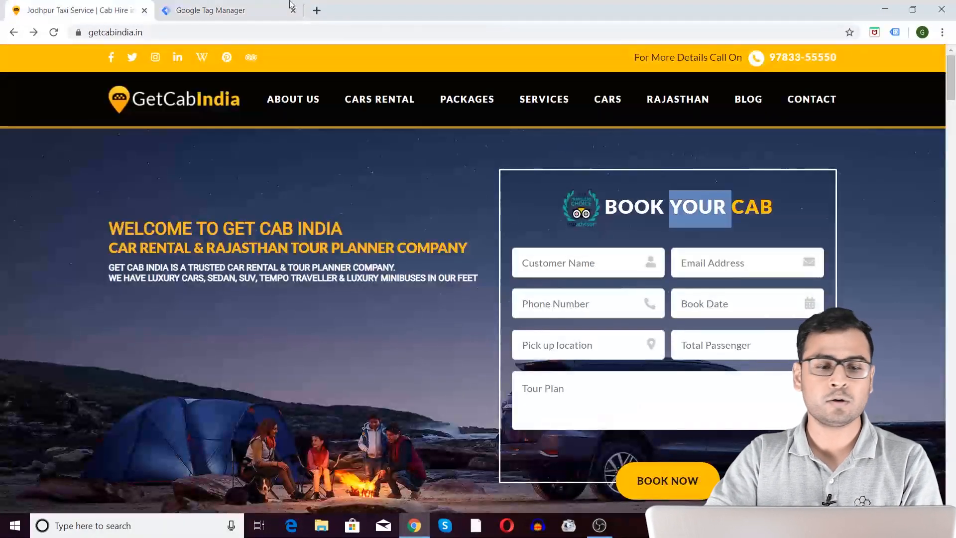
pyautogui.click(229, 10)
# Set the tag type to Google Analytics: Universal Analytics with Event as the track type
pyautogui.click(412, 172)
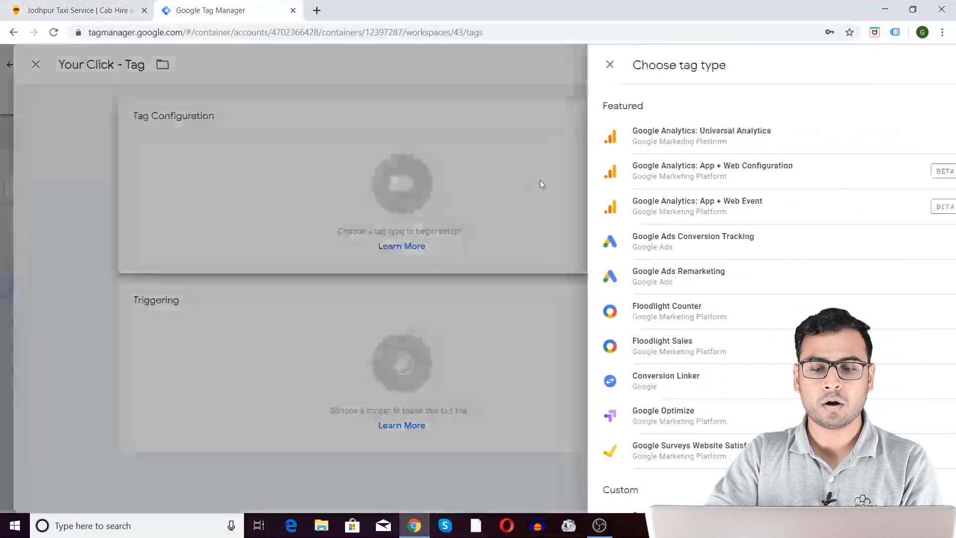
pyautogui.click(641, 141)
pyautogui.click(343, 242)
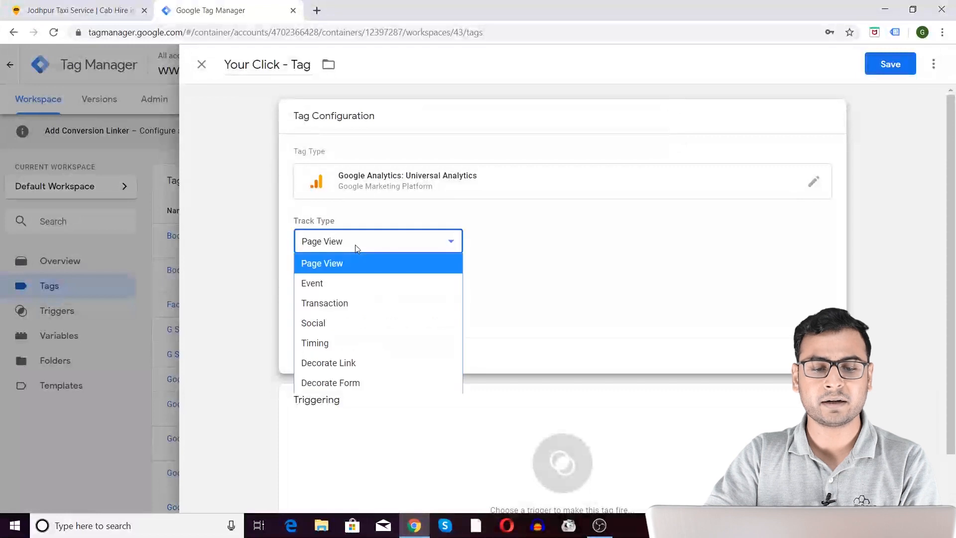
pyautogui.click(623, 245)
pyautogui.click(390, 245)
pyautogui.click(362, 285)
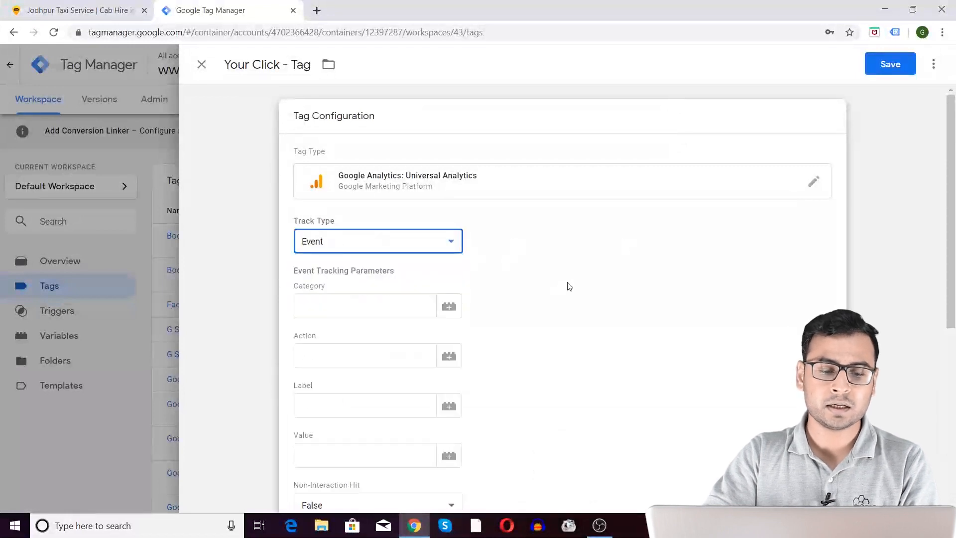
# Fill in the event tracking parameters with Click as the category, action and label
pyautogui.scroll(-4, 350, 167)
pyautogui.click(373, 132)
pyautogui.scroll(4, 514, 200)
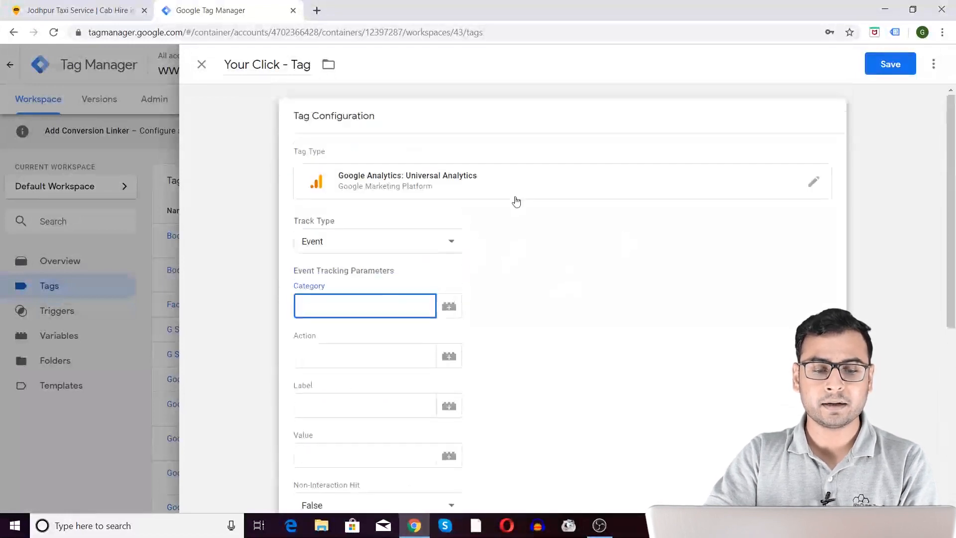
pyautogui.scroll(-1, 625, 286)
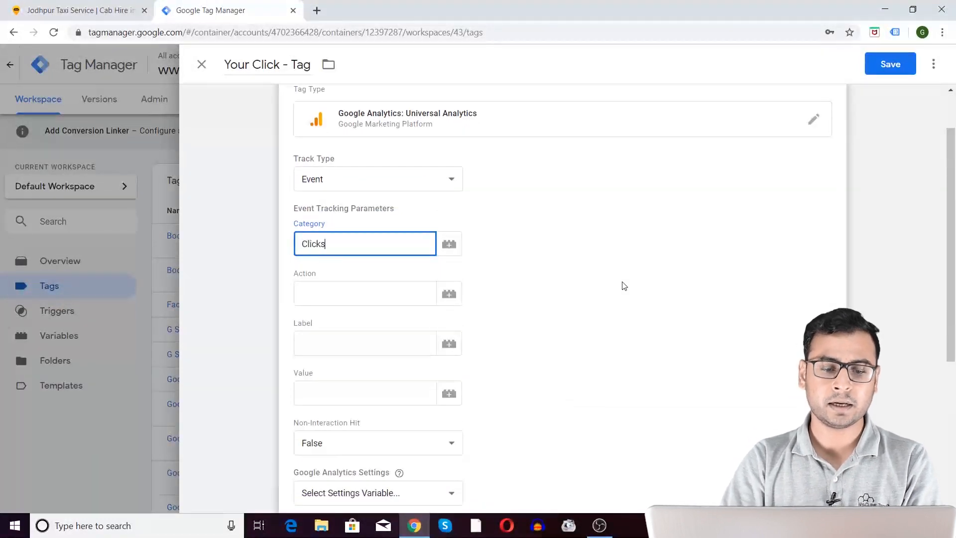
pyautogui.click(348, 300)
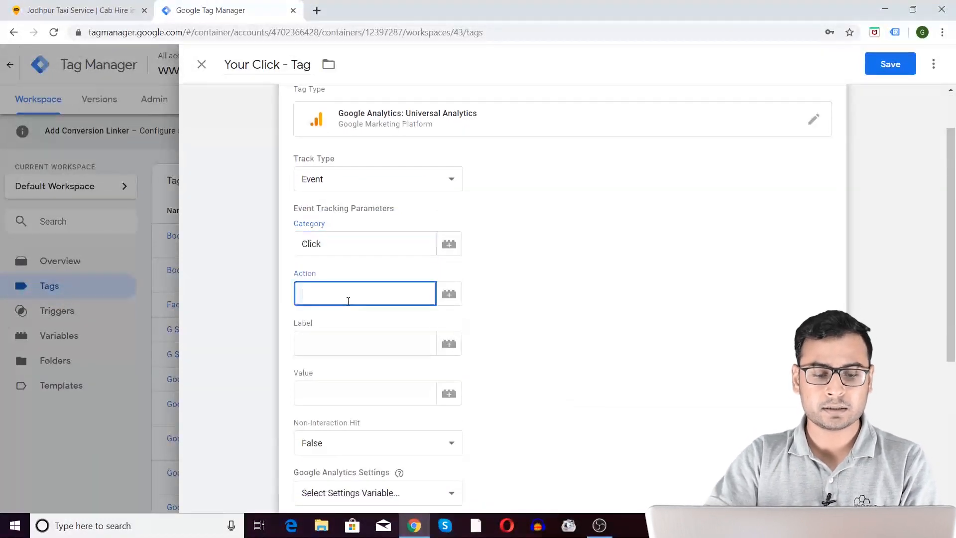
pyautogui.click(387, 342)
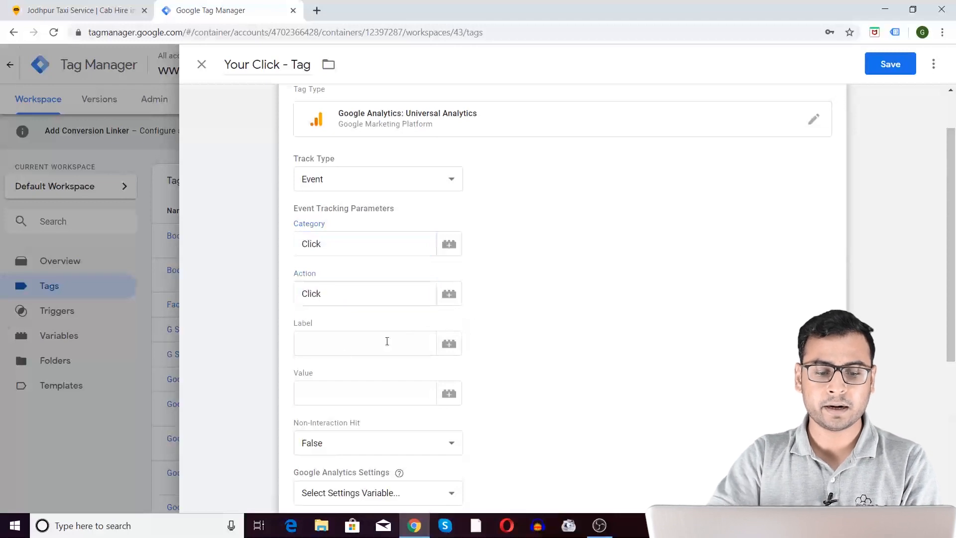
pyautogui.click(335, 342)
pyautogui.write('Click')
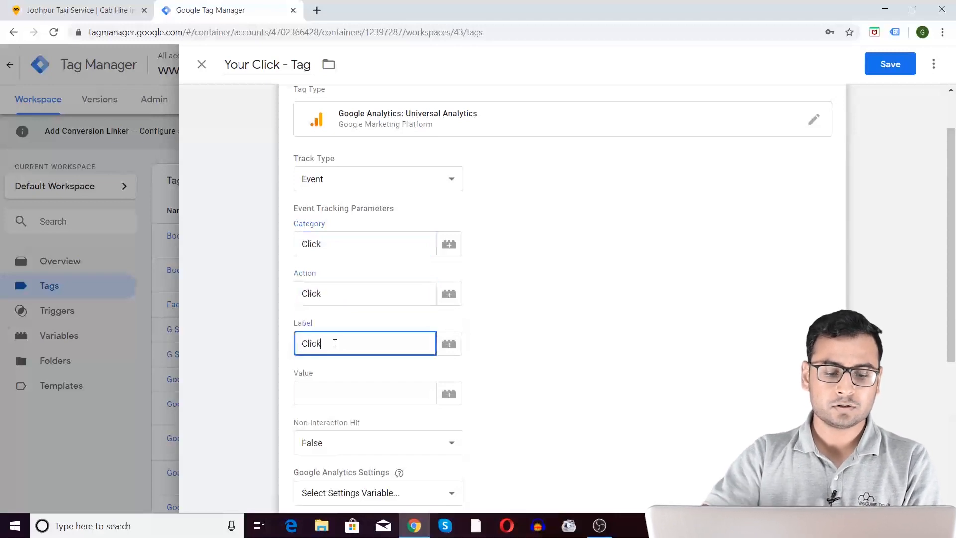
# Select the {{GA Tracking ID}} variable as the tag's Google Analytics settings
pyautogui.click(613, 289)
pyautogui.scroll(-3, 306, 376)
pyautogui.click(323, 366)
pyautogui.click(328, 413)
pyautogui.click(587, 205)
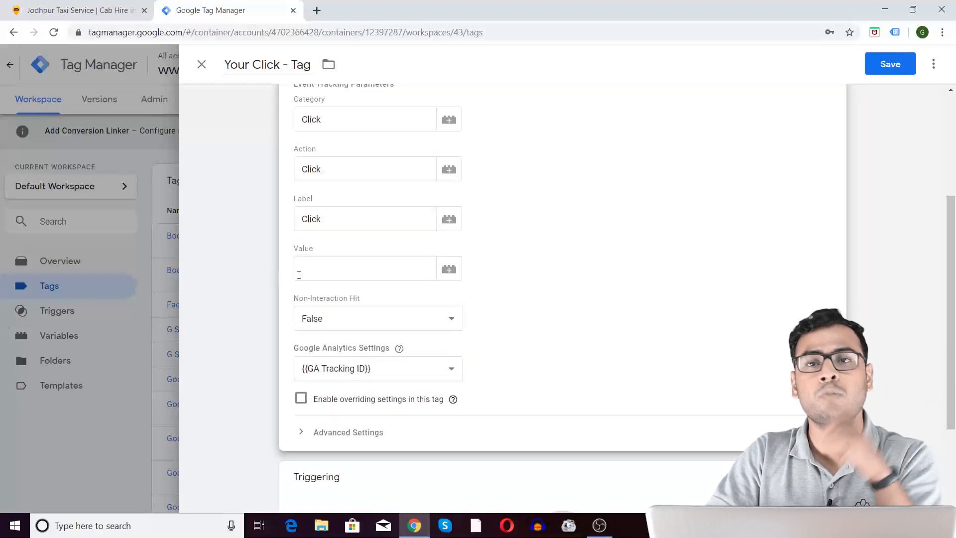
# Create a new trigger for the tag with the trigger type Click - All Elements
pyautogui.scroll(-3, 523, 194)
pyautogui.scroll(6, 397, 330)
pyautogui.scroll(-5, 393, 219)
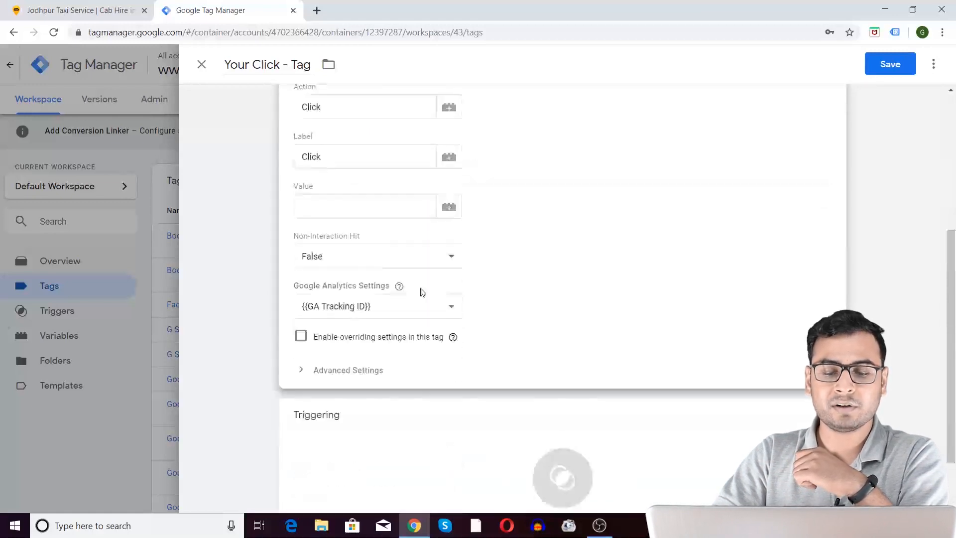
pyautogui.click(573, 386)
pyautogui.click(578, 321)
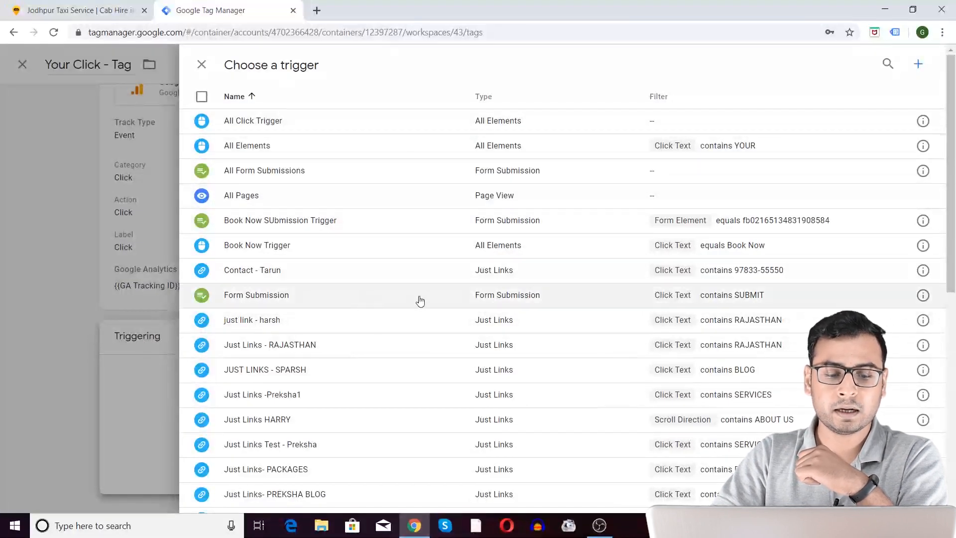
pyautogui.scroll(-5, 418, 294)
pyautogui.scroll(5, 416, 304)
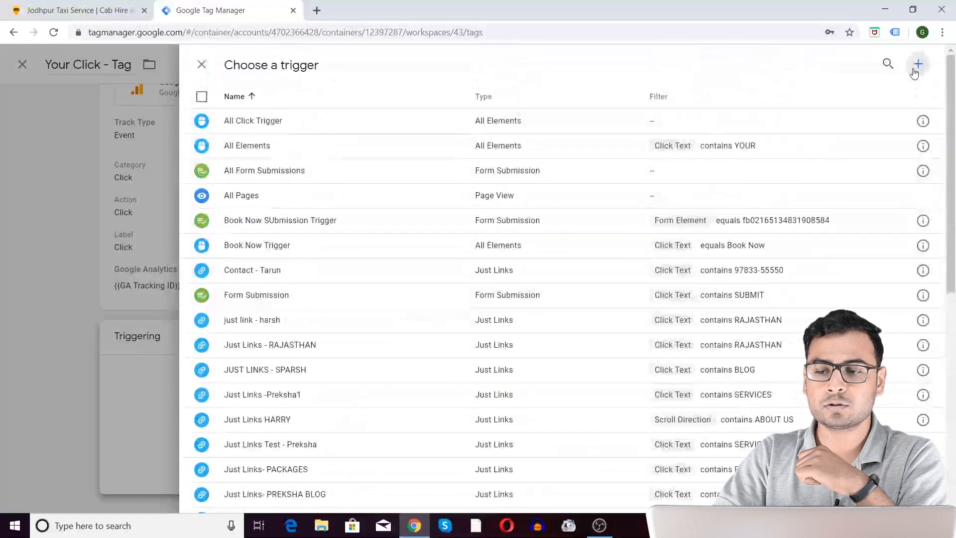
pyautogui.click(918, 66)
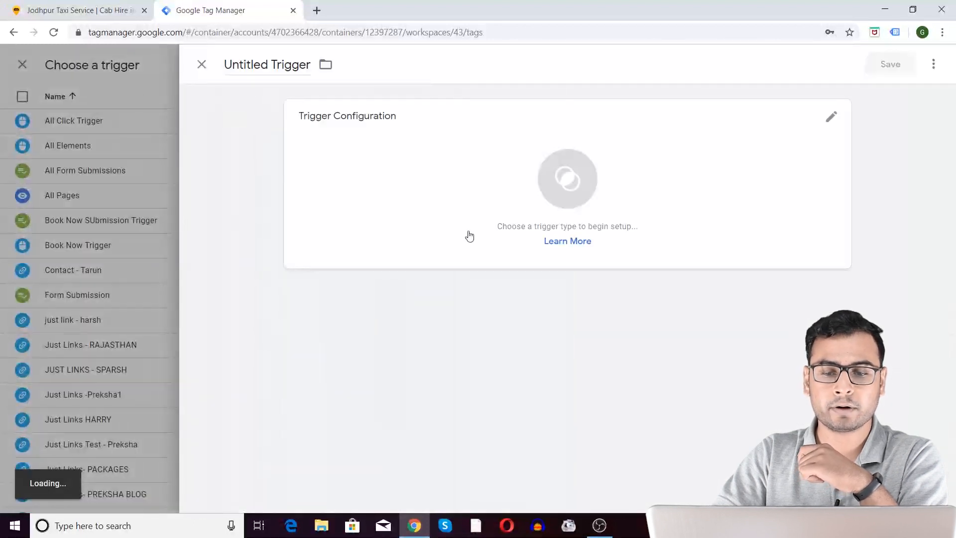
pyautogui.click(547, 195)
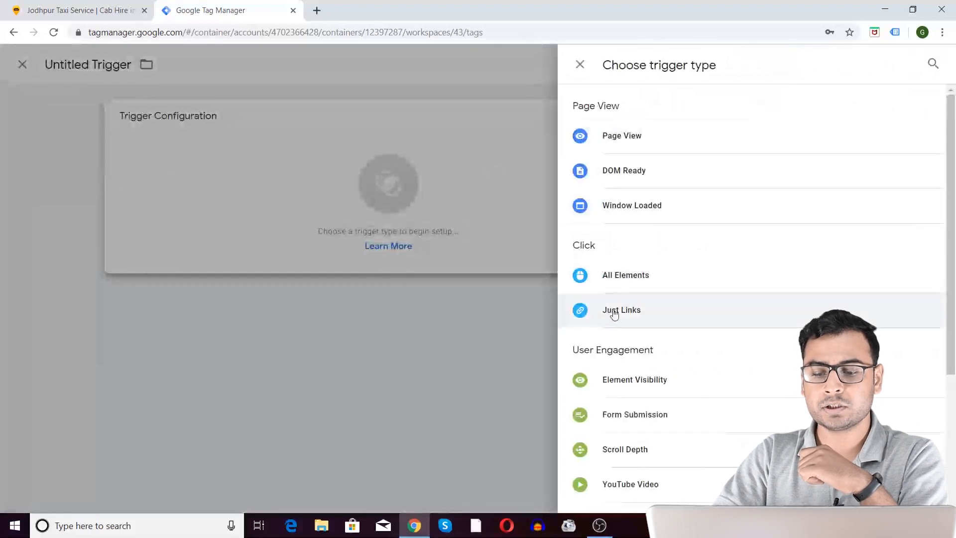
pyautogui.click(626, 282)
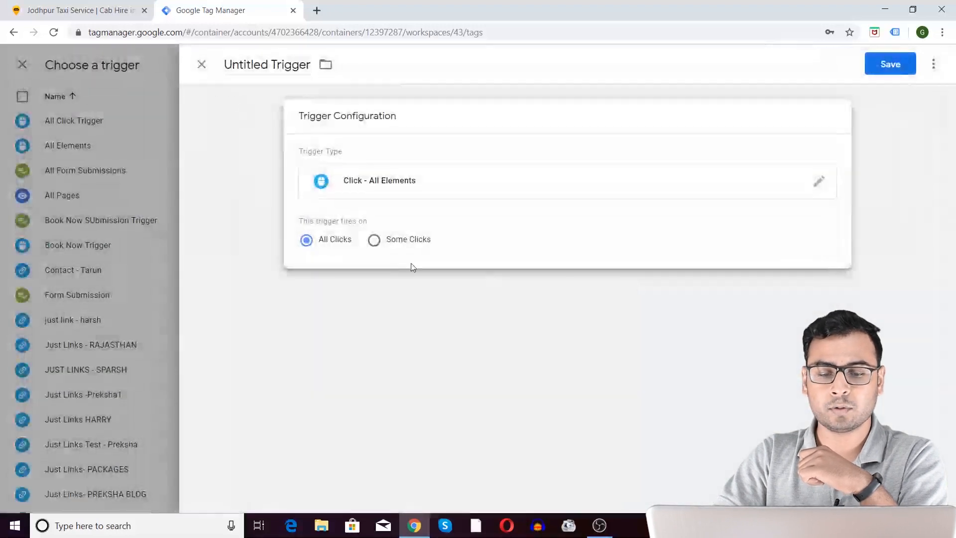
# Restrict the trigger to Some Clicks and set Click Text as the condition's variable
pyautogui.click(375, 241)
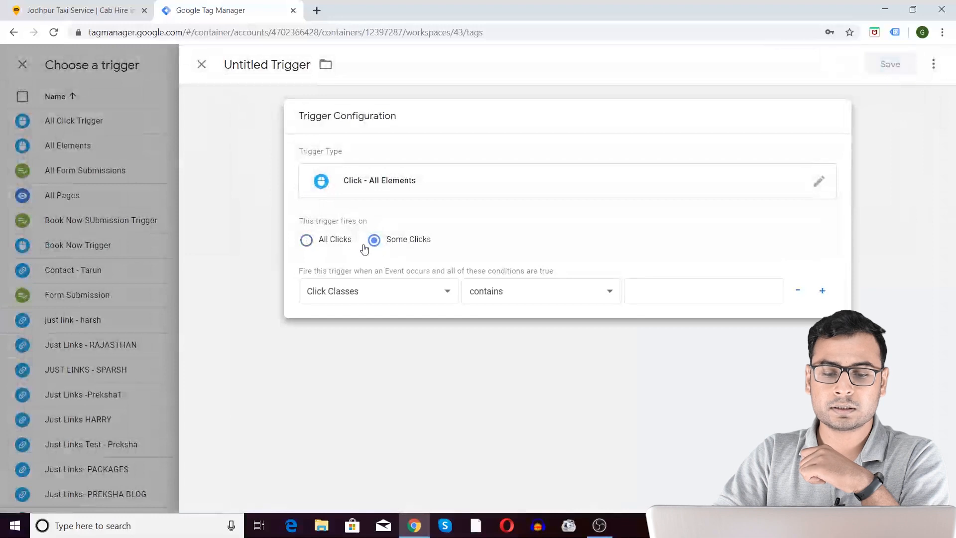
pyautogui.click(324, 241)
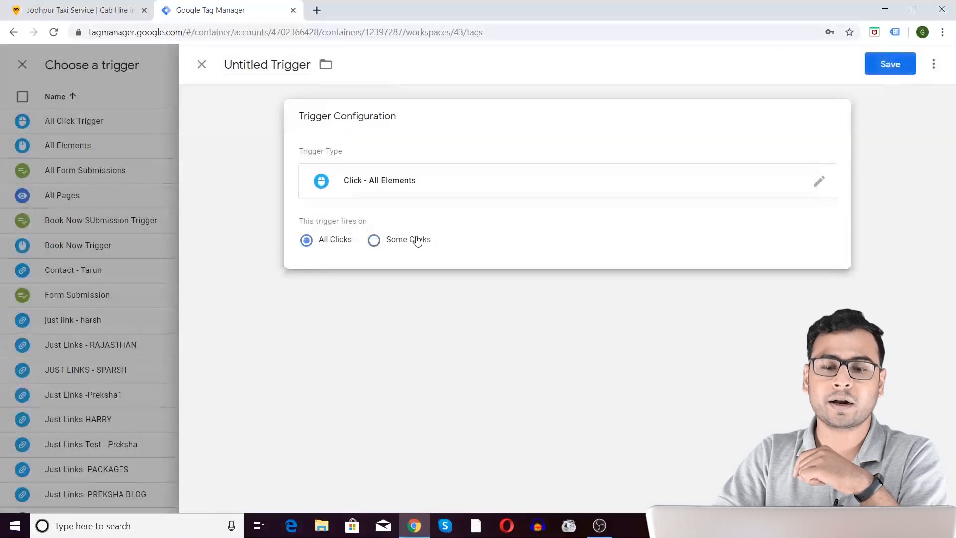
pyautogui.click(417, 242)
pyautogui.click(366, 291)
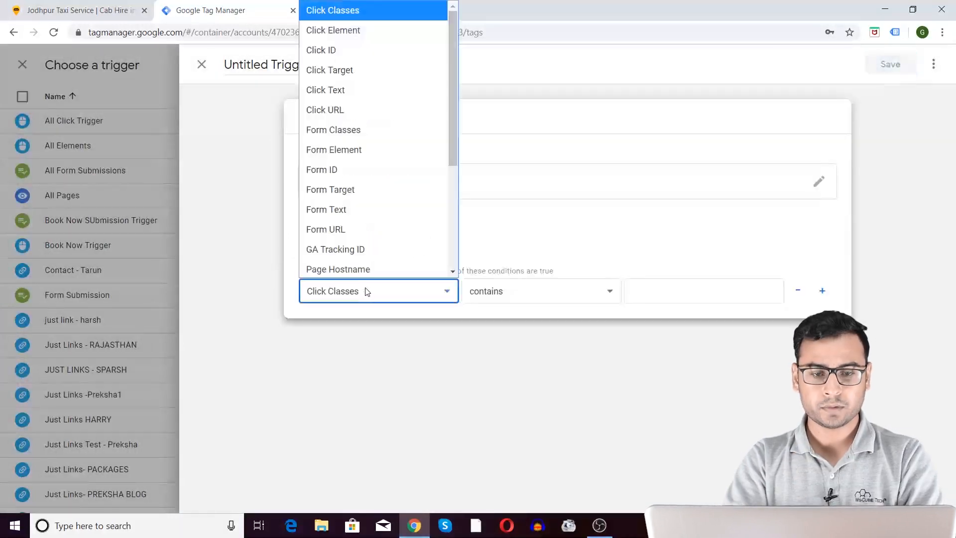
pyautogui.click(342, 91)
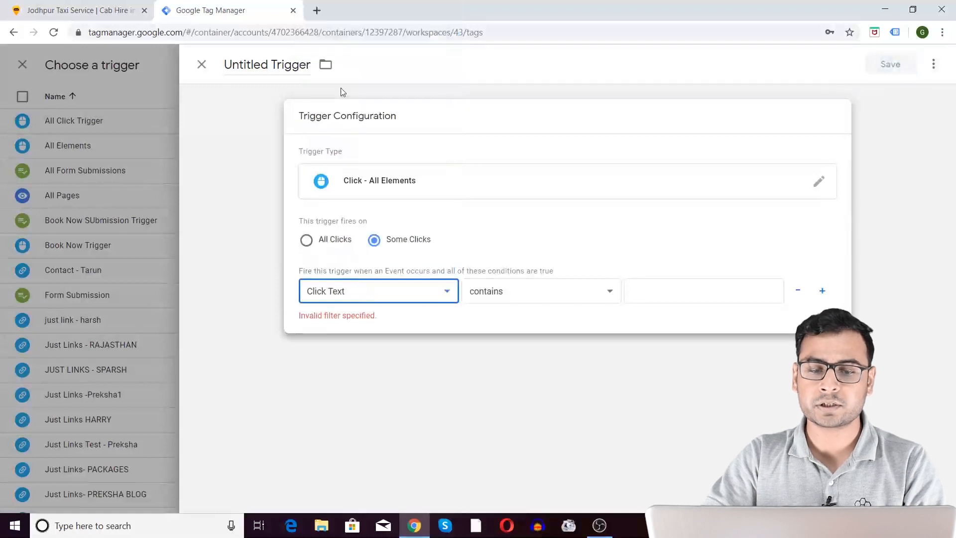
pyautogui.click(335, 240)
pyautogui.click(374, 240)
# Set the trigger condition to Click Text contains YOUR, checking the wording against the booking heading on the website
pyautogui.click(510, 299)
pyautogui.click(640, 295)
pyautogui.click(659, 294)
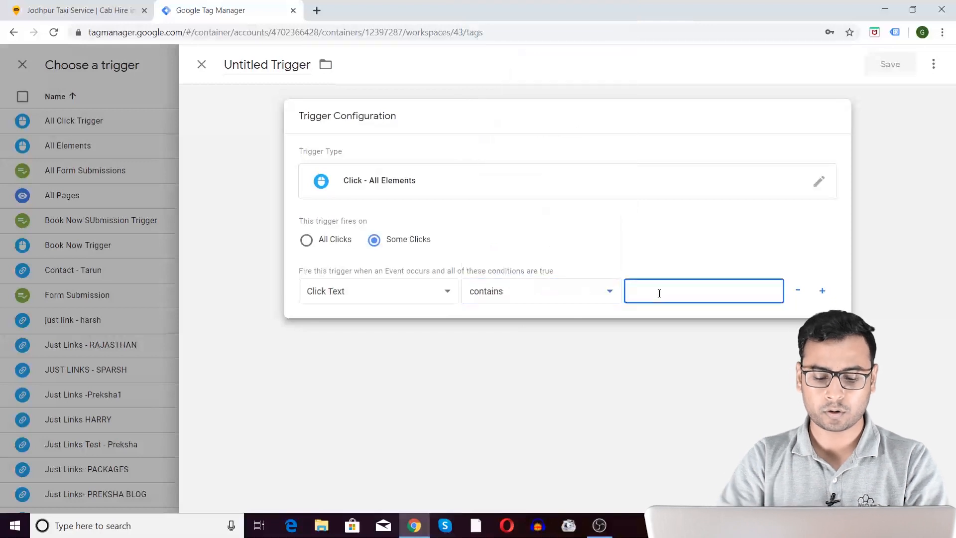
pyautogui.write('YOUT')
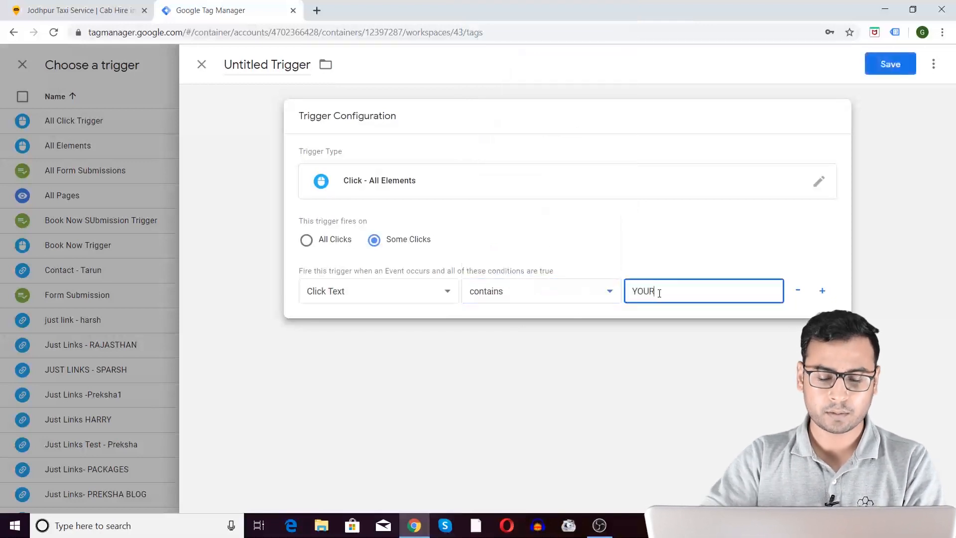
pyautogui.click(75, 10)
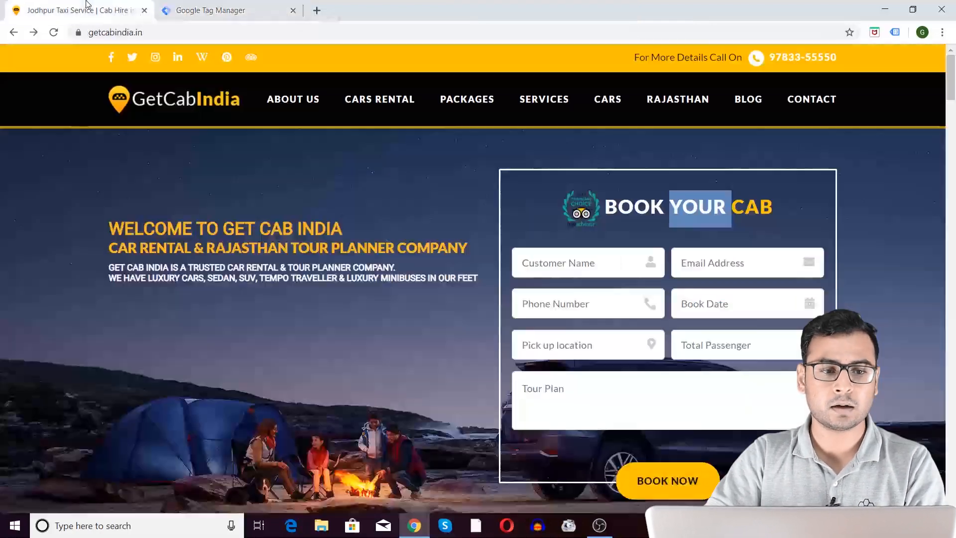
pyautogui.click(169, 7)
# Save the trigger under the name All Elements your, then save the Your Click - Tag tag
pyautogui.click(887, 68)
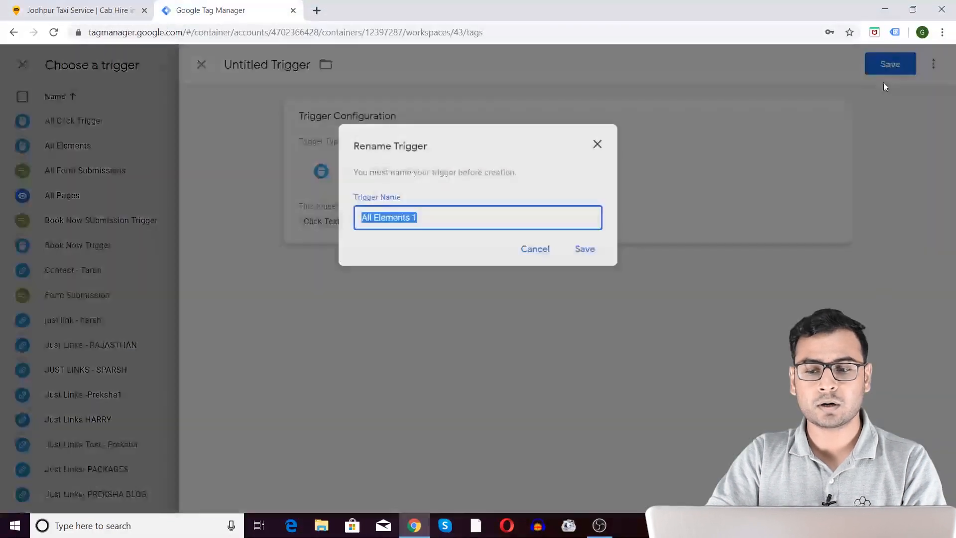
pyautogui.click(426, 219)
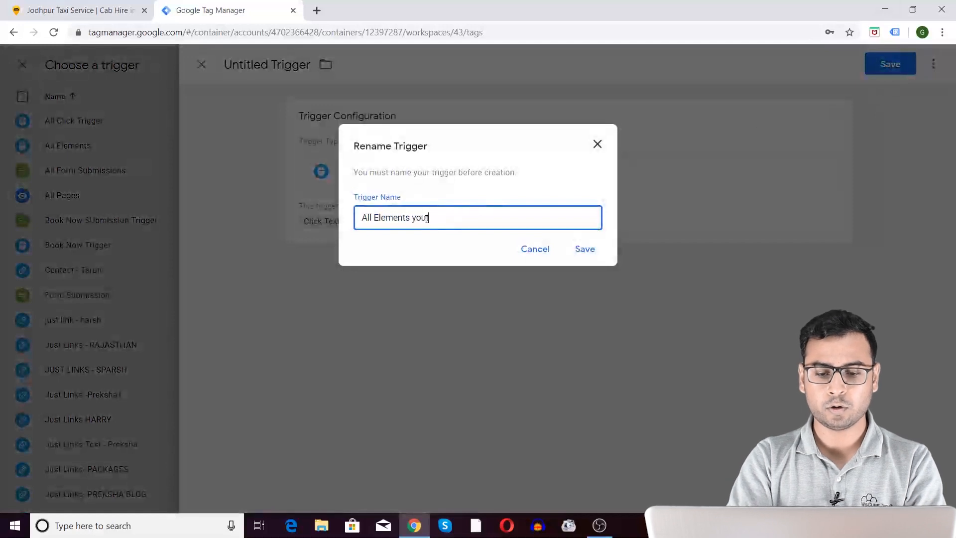
pyautogui.click(595, 248)
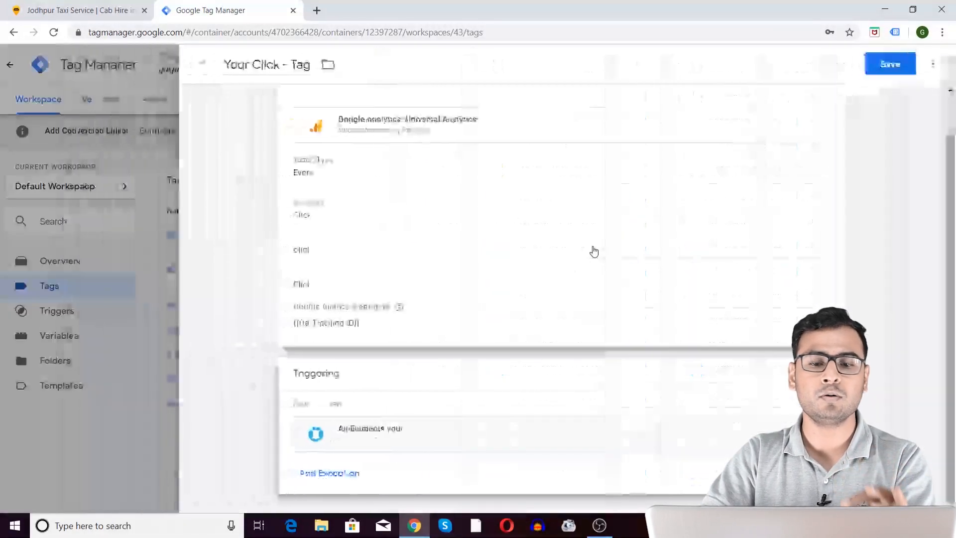
pyautogui.click(880, 72)
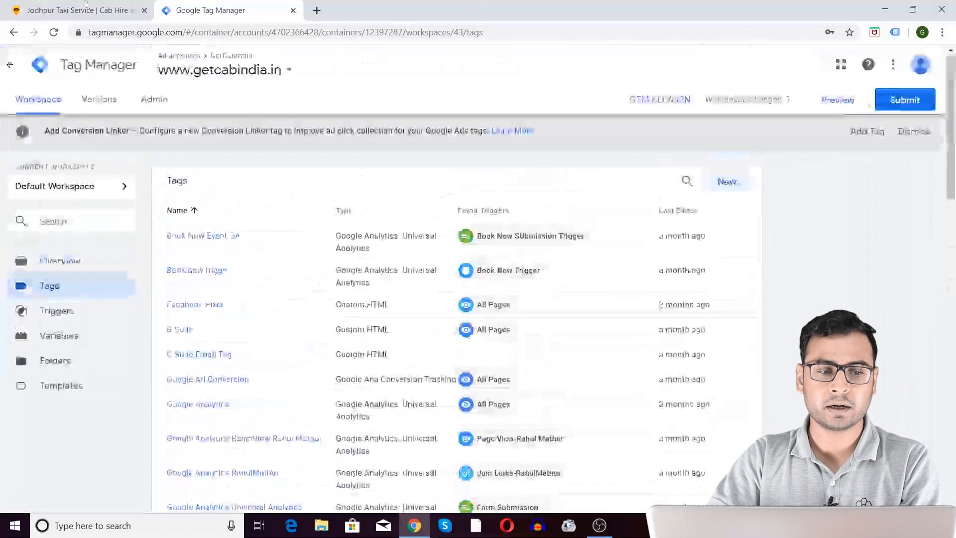
pyautogui.click(70, 6)
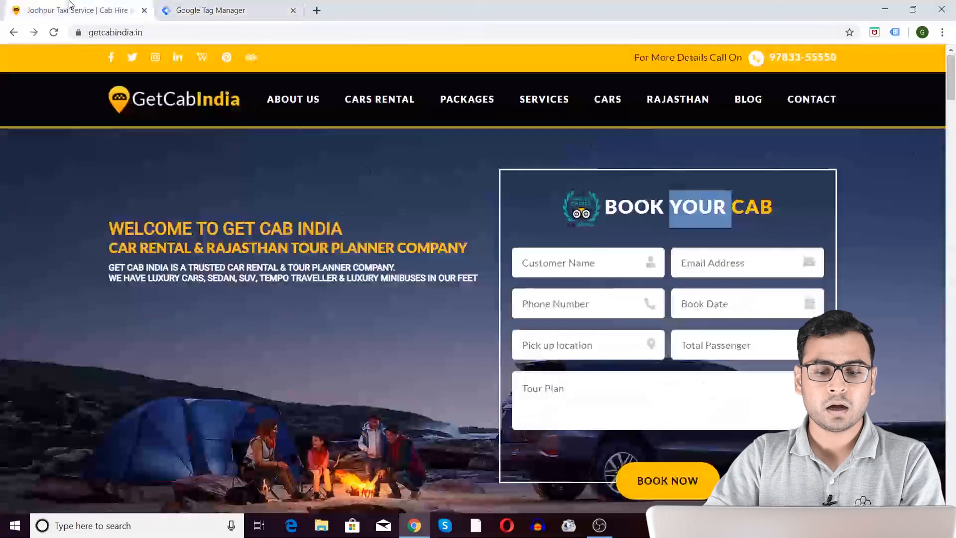
pyautogui.click(224, 10)
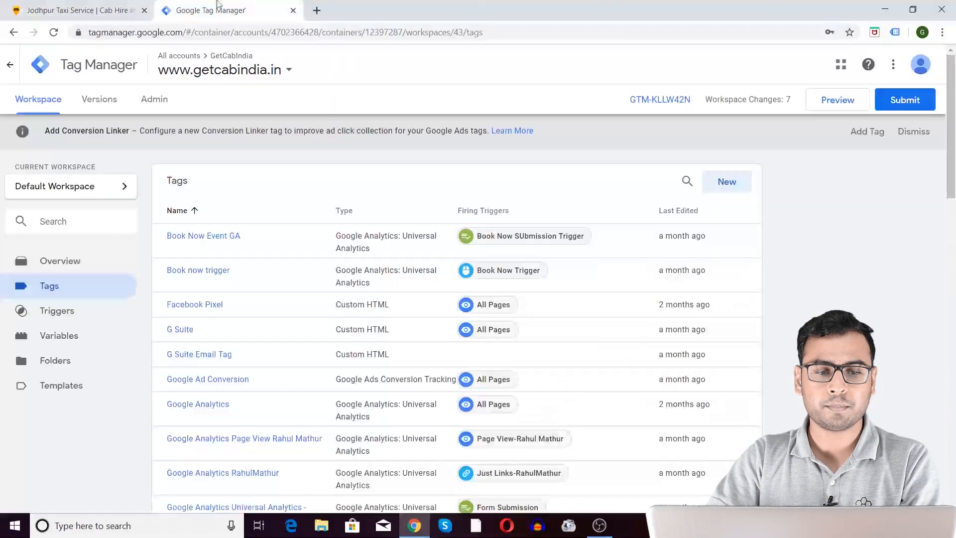
pyautogui.click(830, 107)
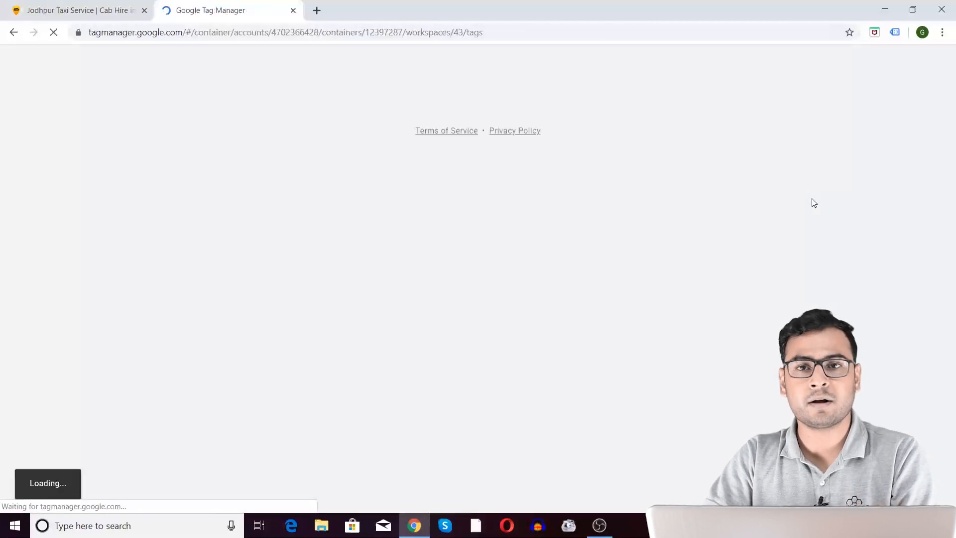
# Reload the getcabindia.in homepage in preview mode and enlarge the Tag Manager debug pane
pyautogui.click(50, 6)
pyautogui.click(54, 32)
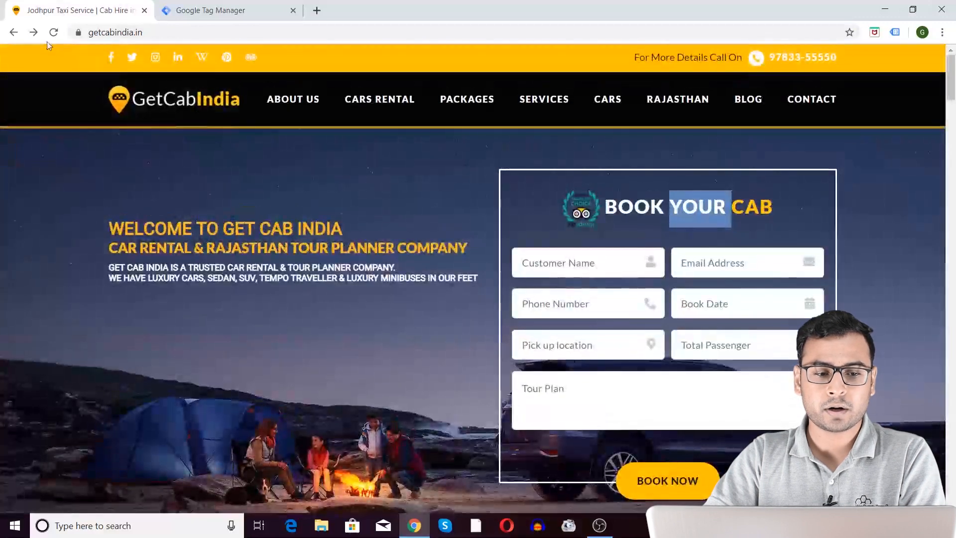
pyautogui.click(53, 32)
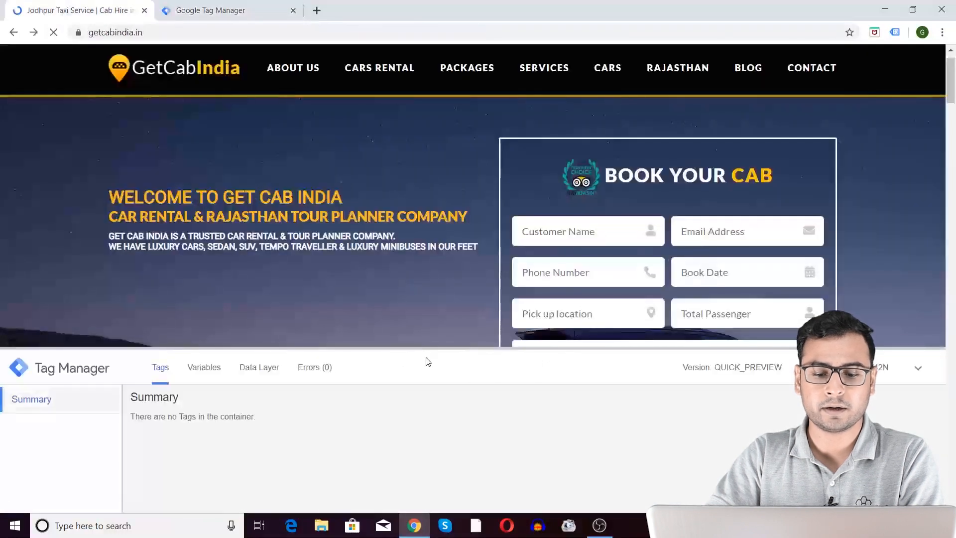
pyautogui.moveTo(424, 349); pyautogui.dragTo(429, 199)
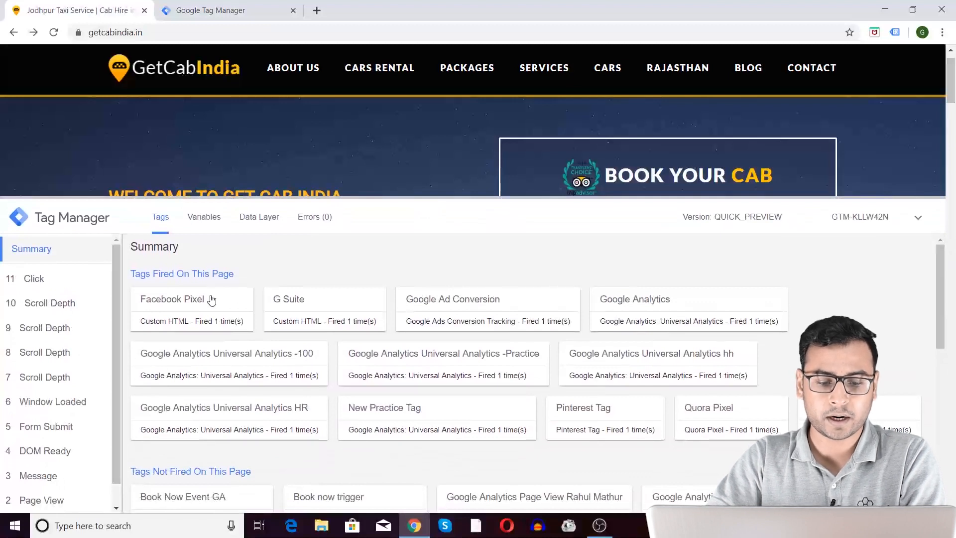
# Test the word YOUR in the BOOK YOUR CAB heading and look for Your Click - Tag among the fired tags
pyautogui.moveTo(424, 59)
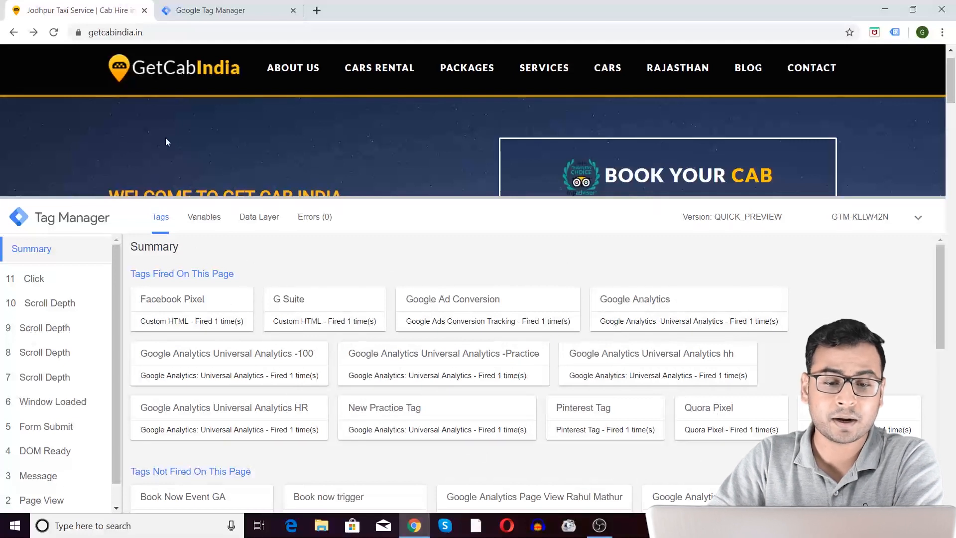
pyautogui.scroll(-1, 861, 144)
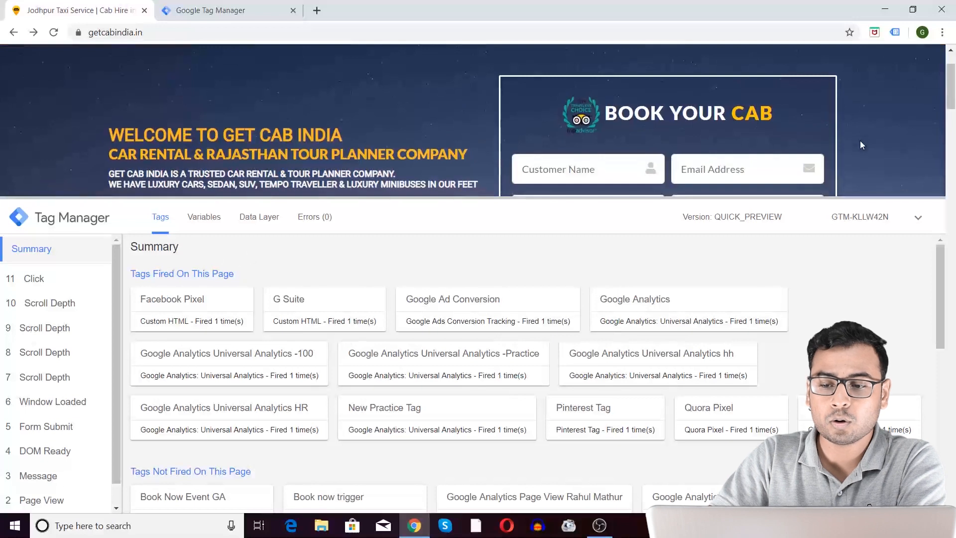
pyautogui.moveTo(670, 198); pyautogui.dragTo(679, 282)
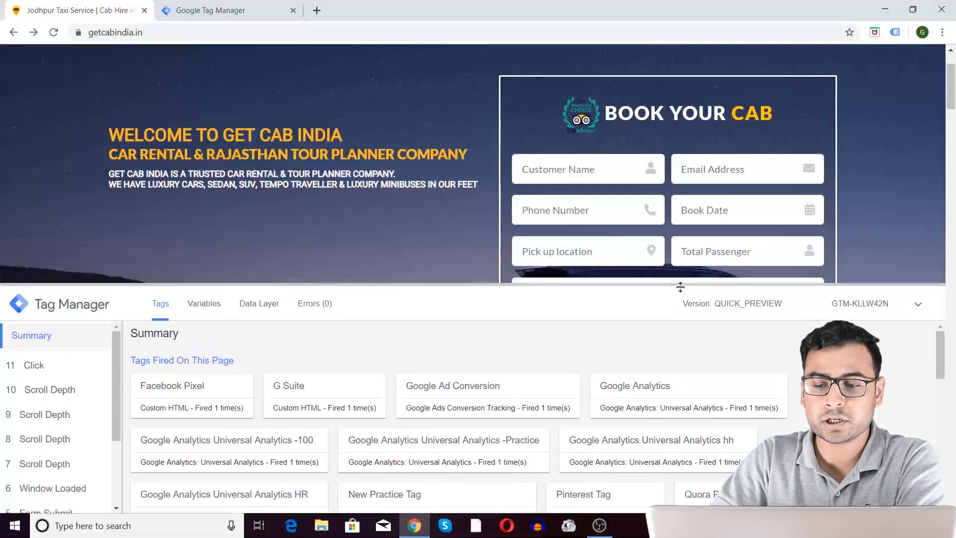
pyautogui.scroll(-2, 692, 267)
pyautogui.scroll(3, 711, 268)
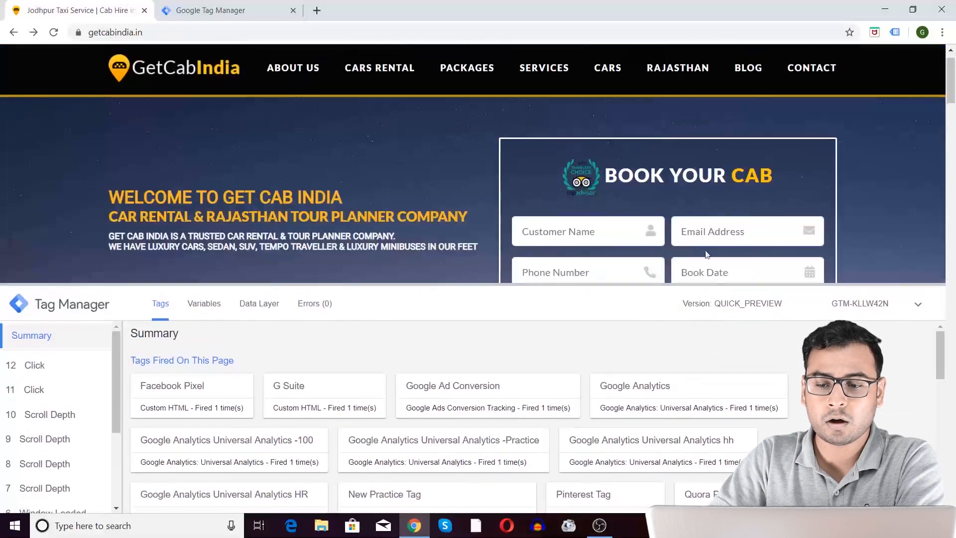
pyautogui.click(691, 172)
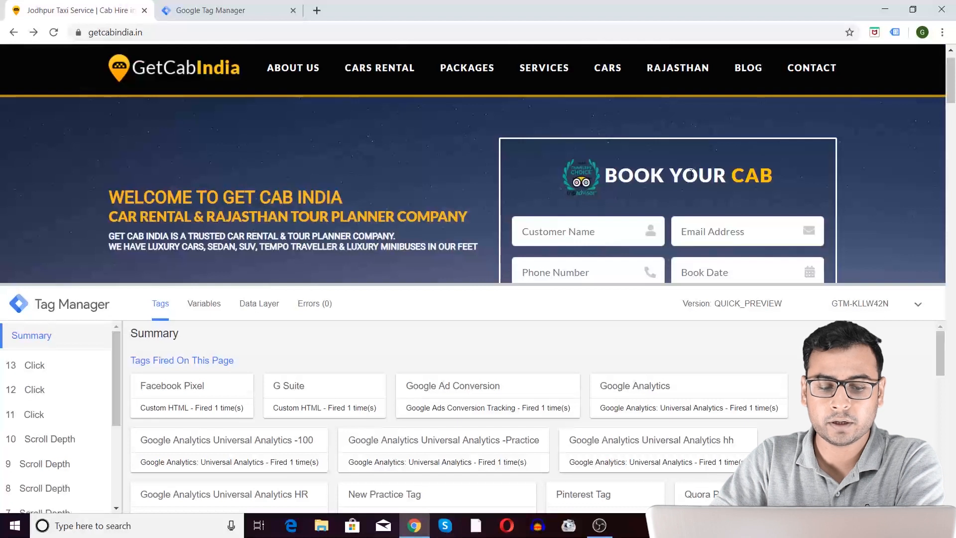
pyautogui.scroll(-3, 790, 371)
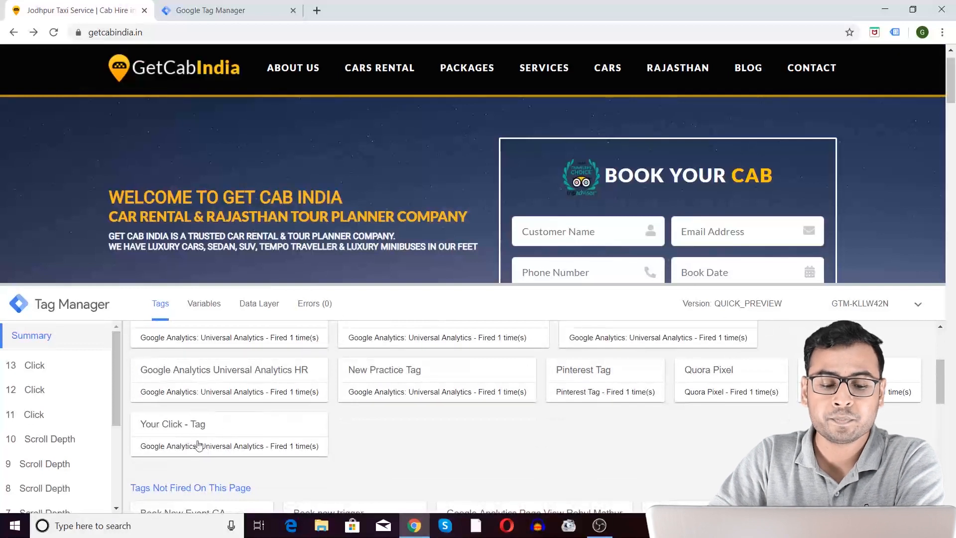
pyautogui.scroll(1, 75, 79)
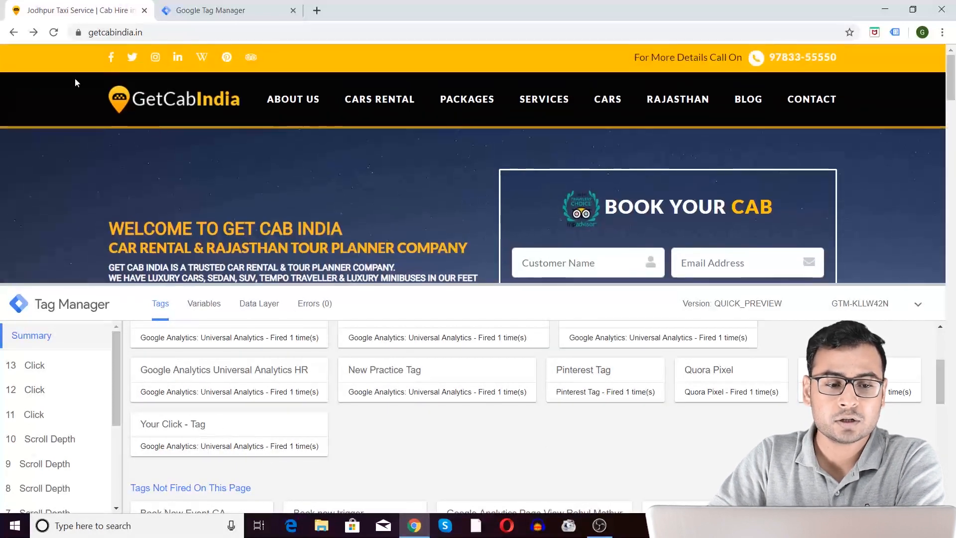
# Reload the homepage, resize the debug pane and test the word YOUR in the booking heading again
pyautogui.click(55, 34)
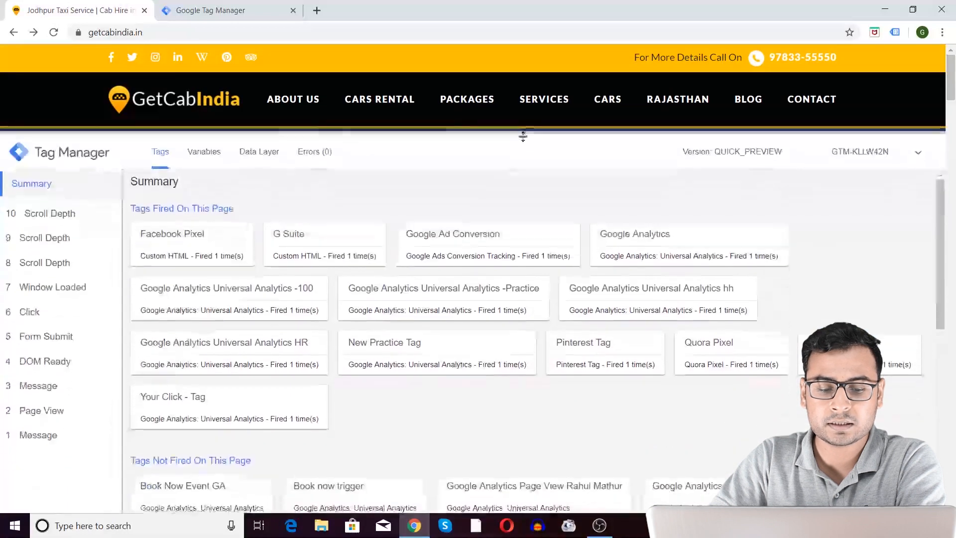
pyautogui.click(524, 139)
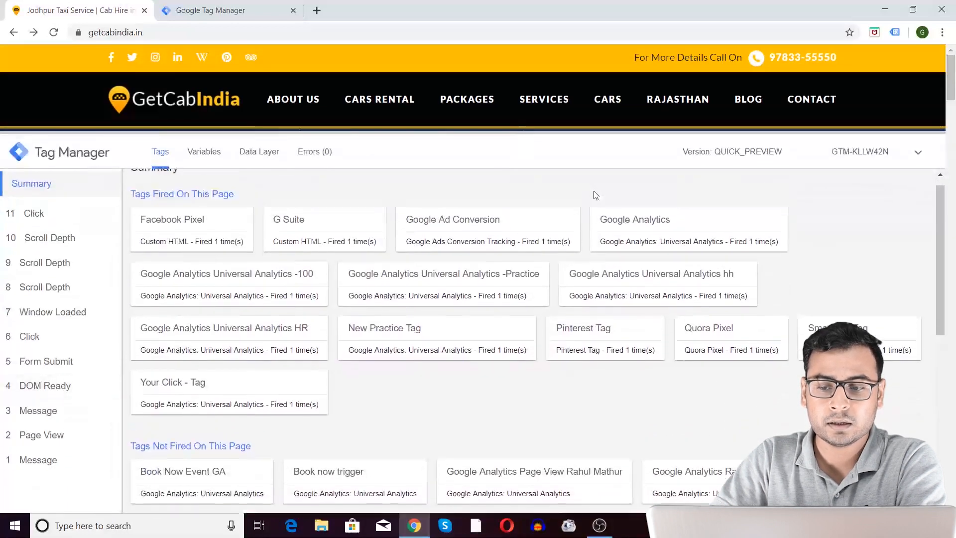
pyautogui.scroll(-2, 862, 83)
pyautogui.moveTo(701, 130); pyautogui.dragTo(728, 177)
pyautogui.click(689, 139)
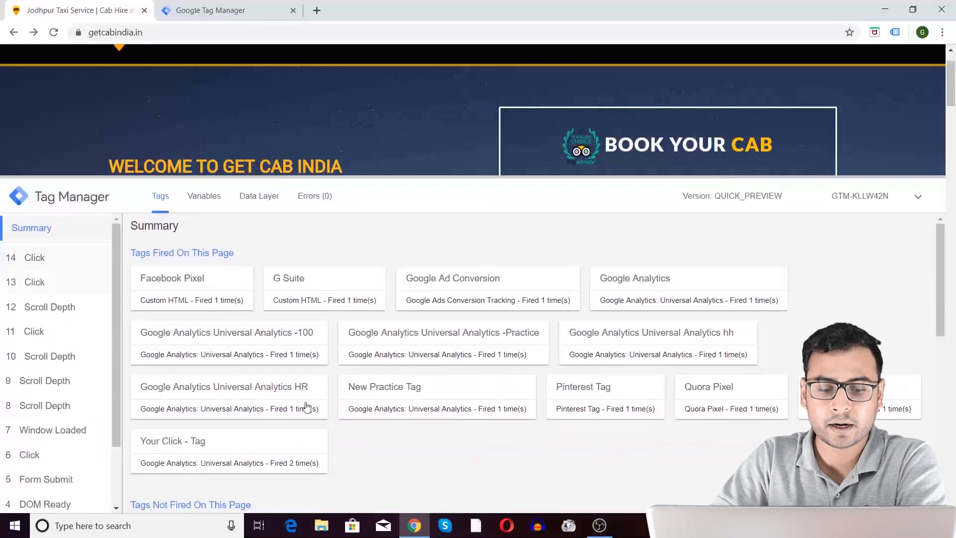
# Review the homepage and repeat the test on the word YOUR to check how often Your Click - Tag fires
pyautogui.scroll(1, 426, 491)
pyautogui.scroll(-5, 436, 418)
pyautogui.scroll(5, 441, 419)
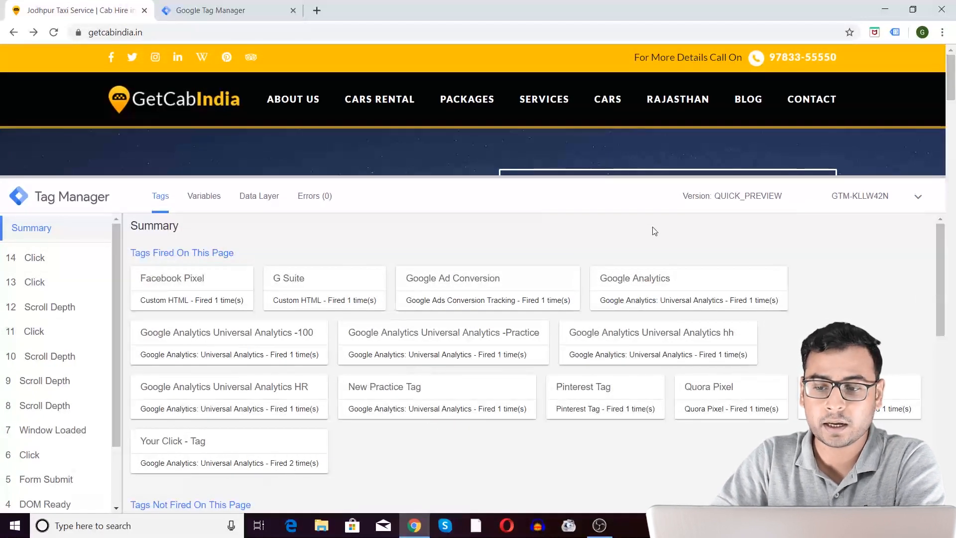
pyautogui.scroll(-2, 732, 169)
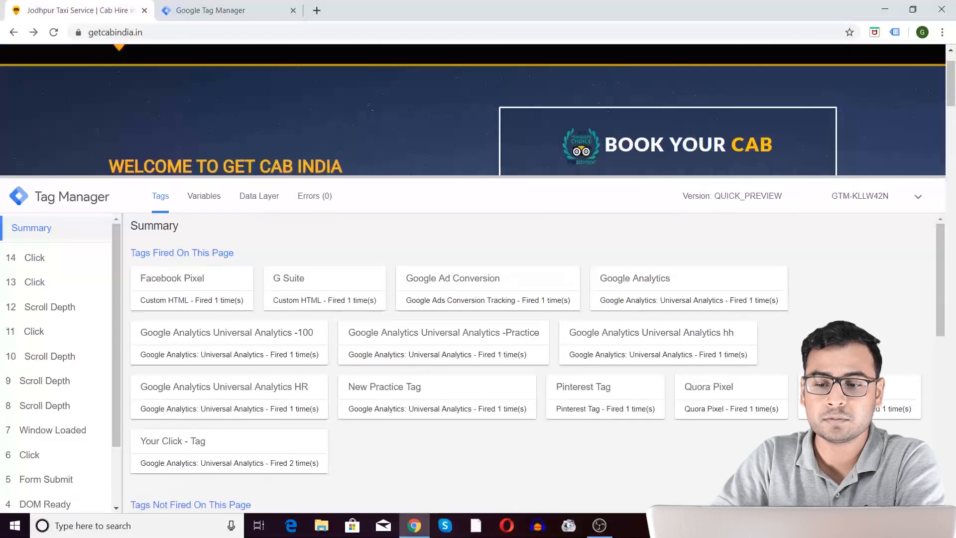
pyautogui.click(692, 147)
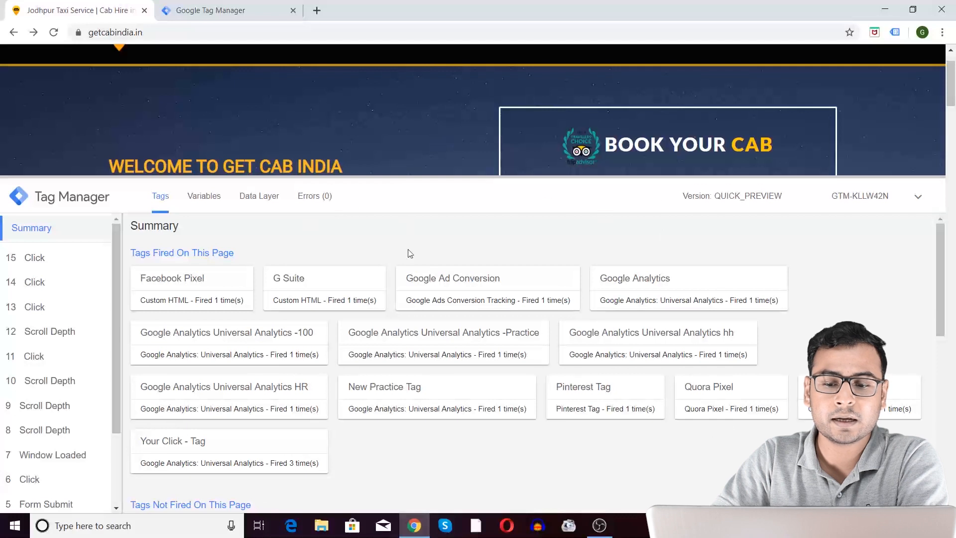
# Open the website's About Us page and examine which tags fired and did not fire there in the debug pane
pyautogui.moveTo(488, 176); pyautogui.dragTo(490, 296)
pyautogui.scroll(2, 376, 153)
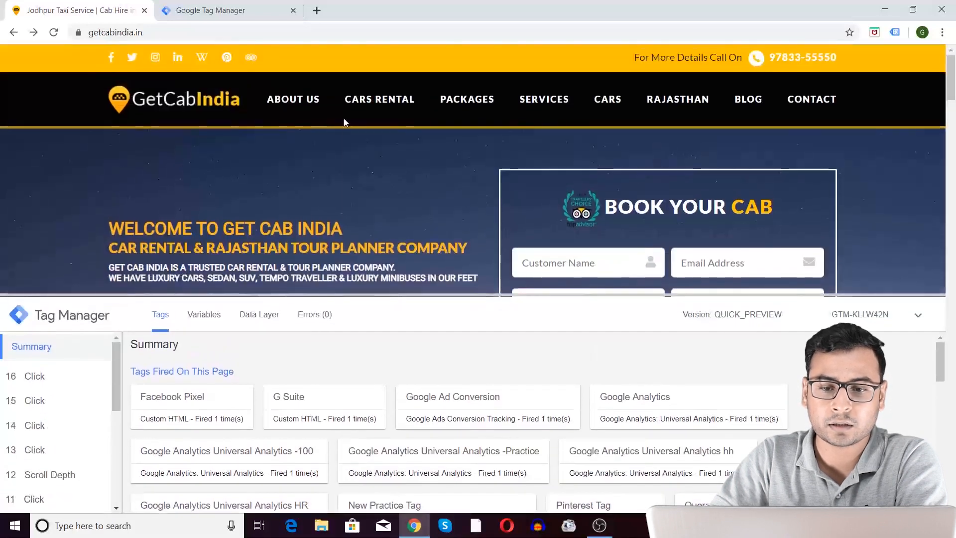
pyautogui.click(306, 102)
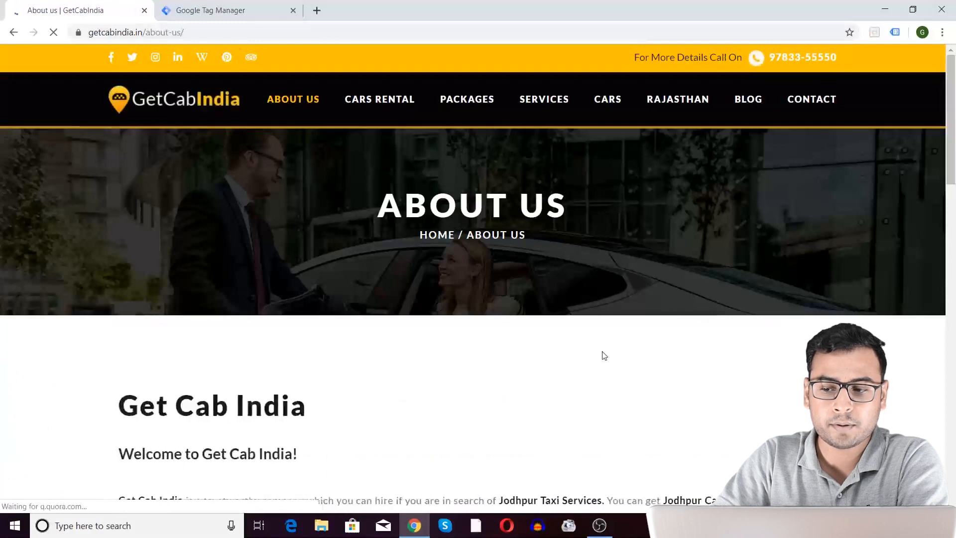
pyautogui.scroll(-5, 551, 274)
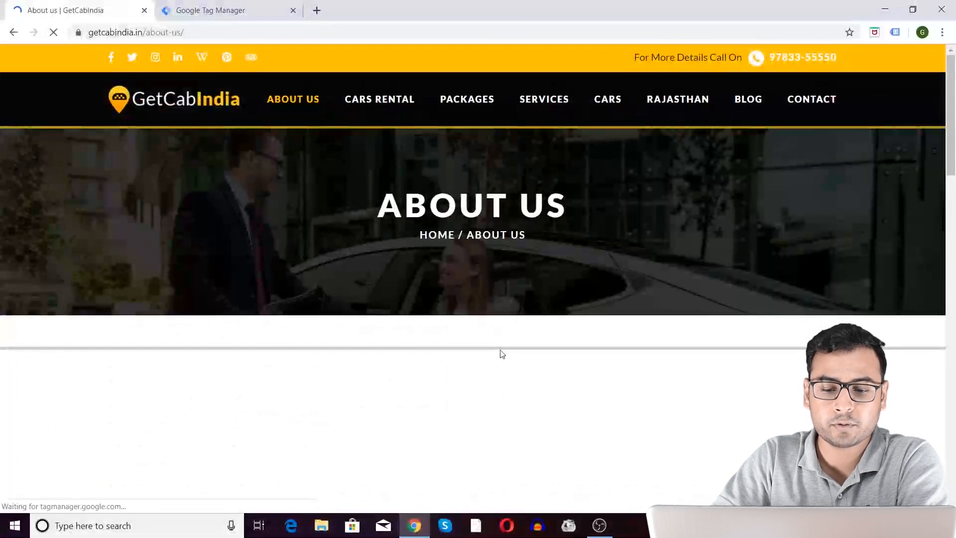
pyautogui.moveTo(509, 348); pyautogui.dragTo(501, 241)
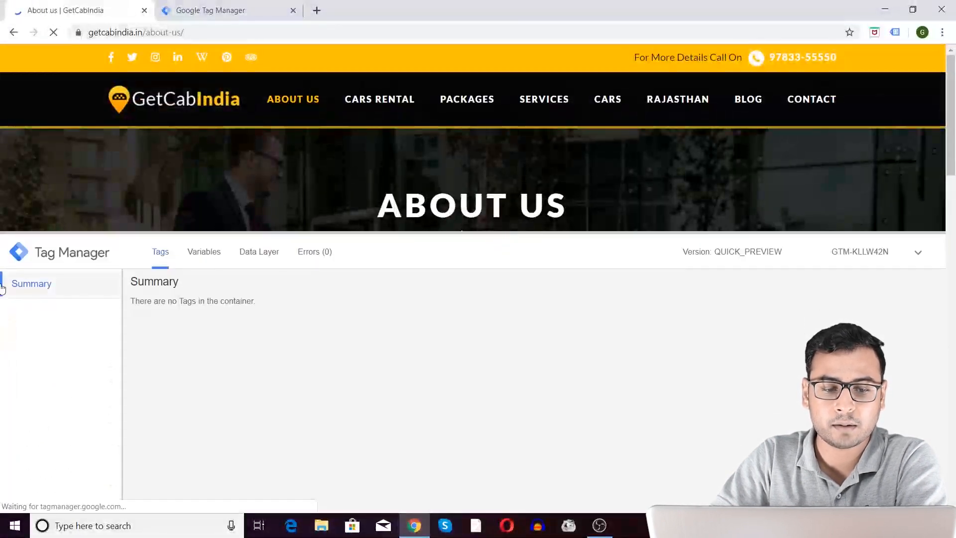
pyautogui.scroll(-3, 418, 437)
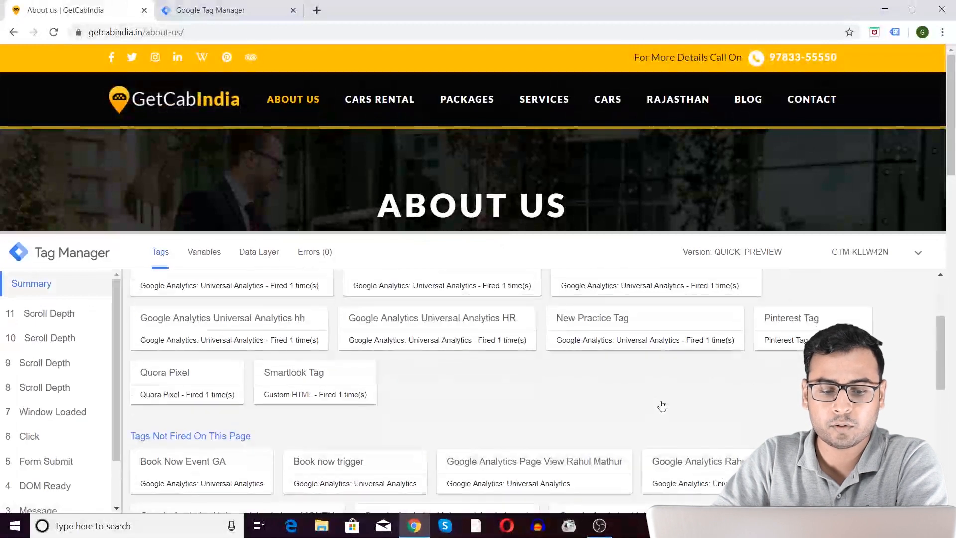
pyautogui.scroll(1, 369, 392)
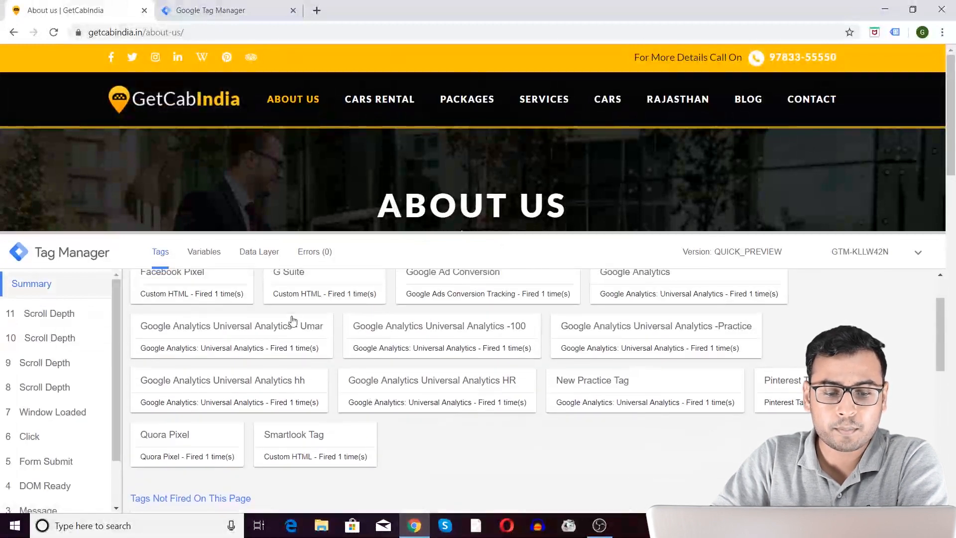
pyautogui.scroll(1, 532, 348)
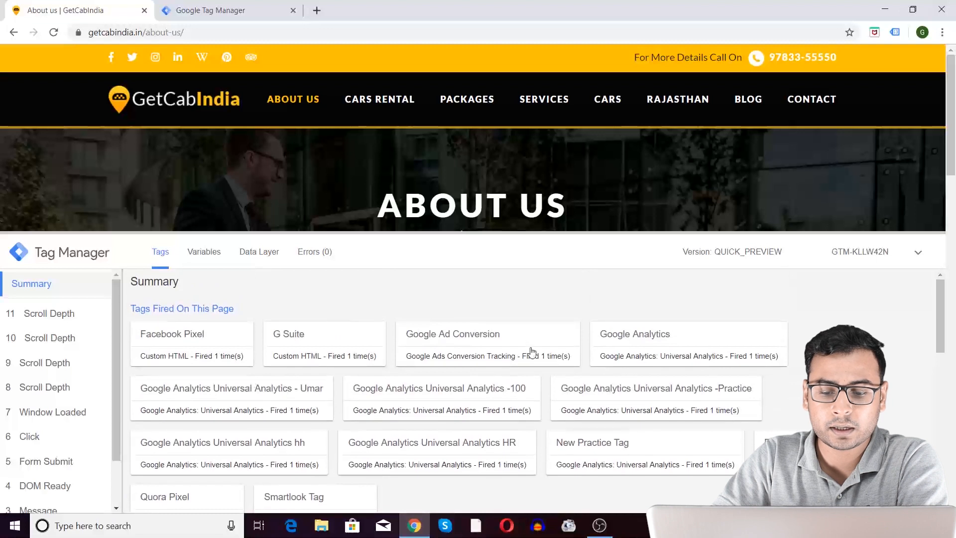
pyautogui.scroll(-2, 265, 339)
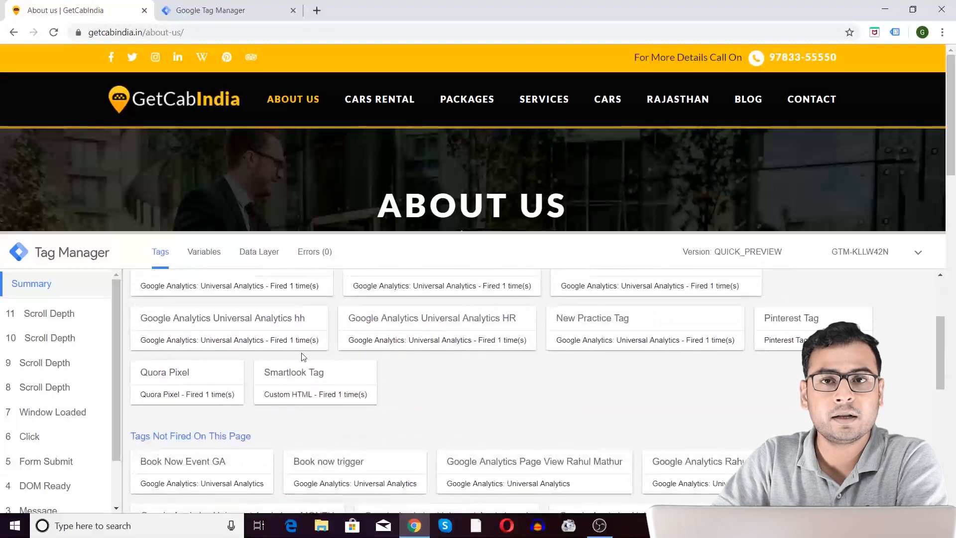
pyautogui.scroll(2, 303, 371)
pyautogui.scroll(-5, 640, 206)
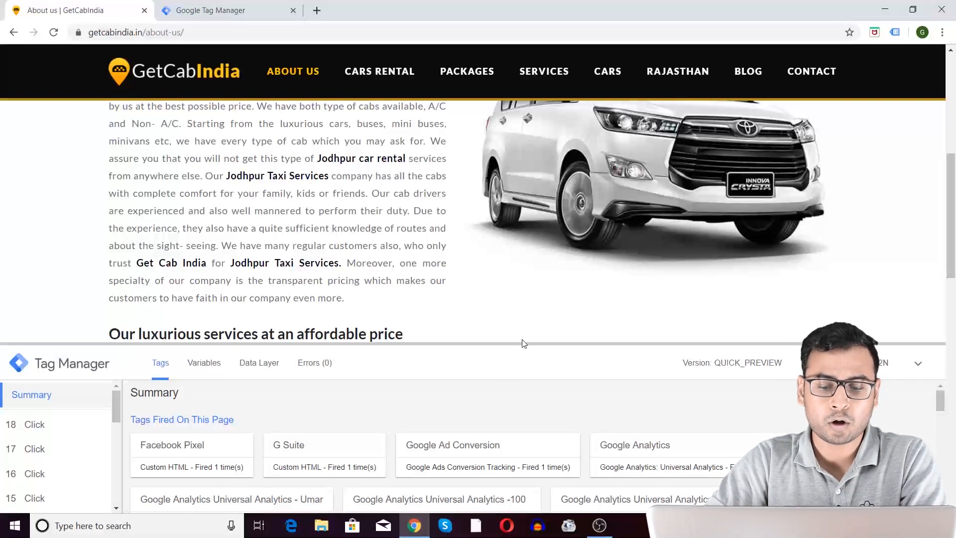
pyautogui.moveTo(525, 343); pyautogui.dragTo(524, 373)
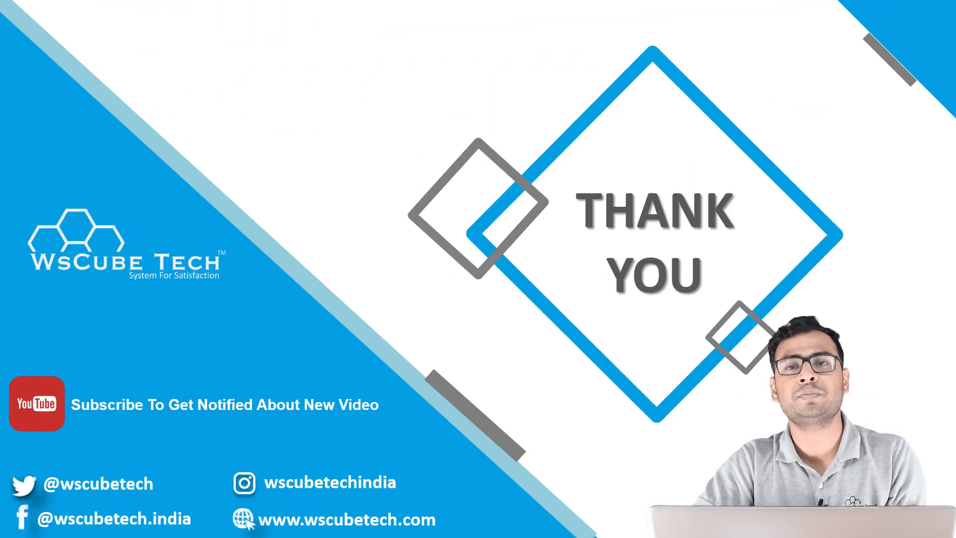